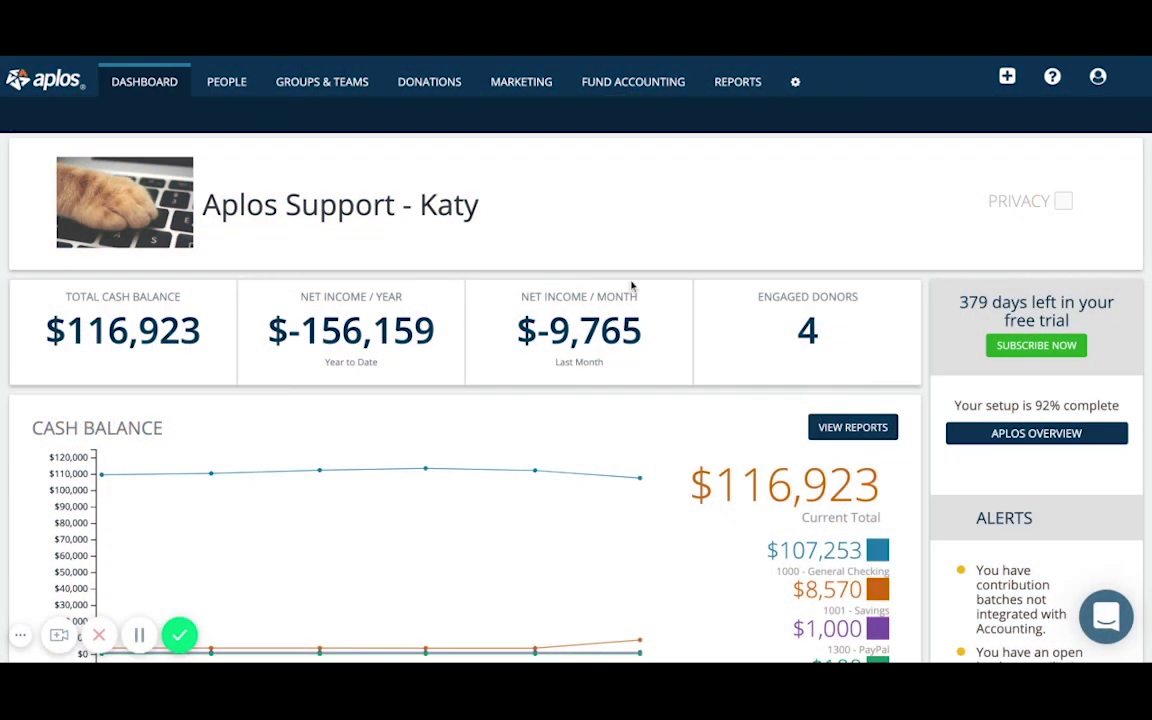
# Open the contributions list in the donations area and review its recent entries.
pyautogui.click(458, 90)
pyautogui.moveTo(339, 128)
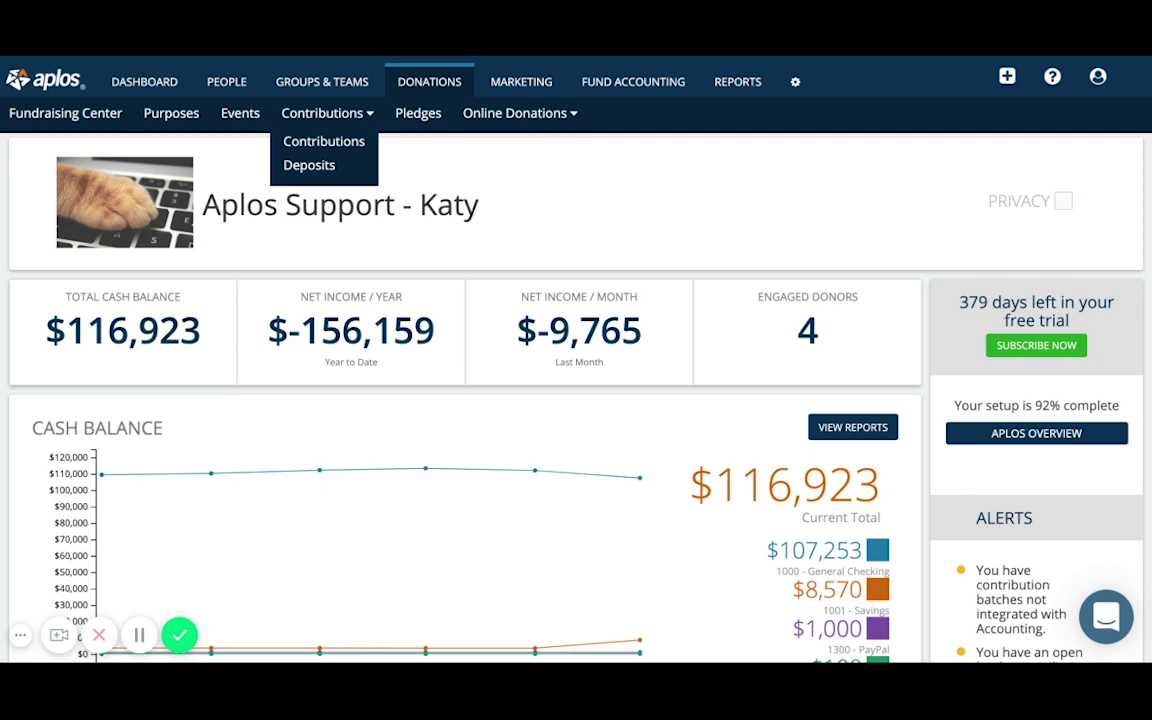
pyautogui.click(335, 145)
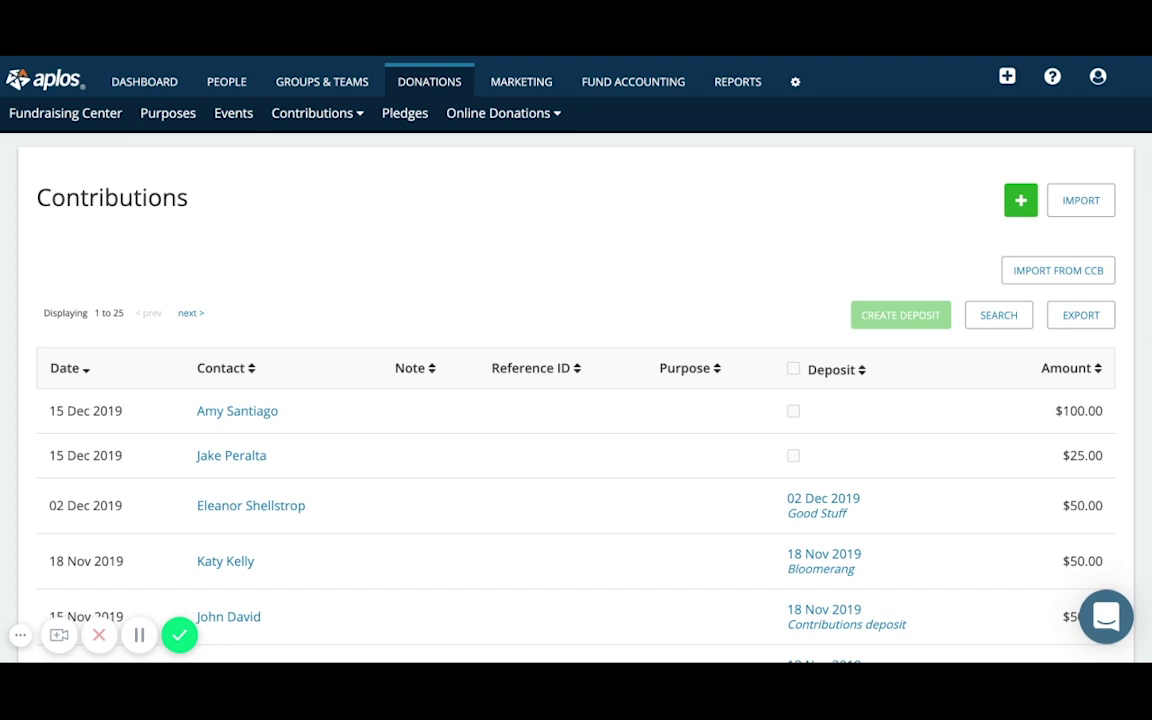
pyautogui.scroll(-1, 576, 400)
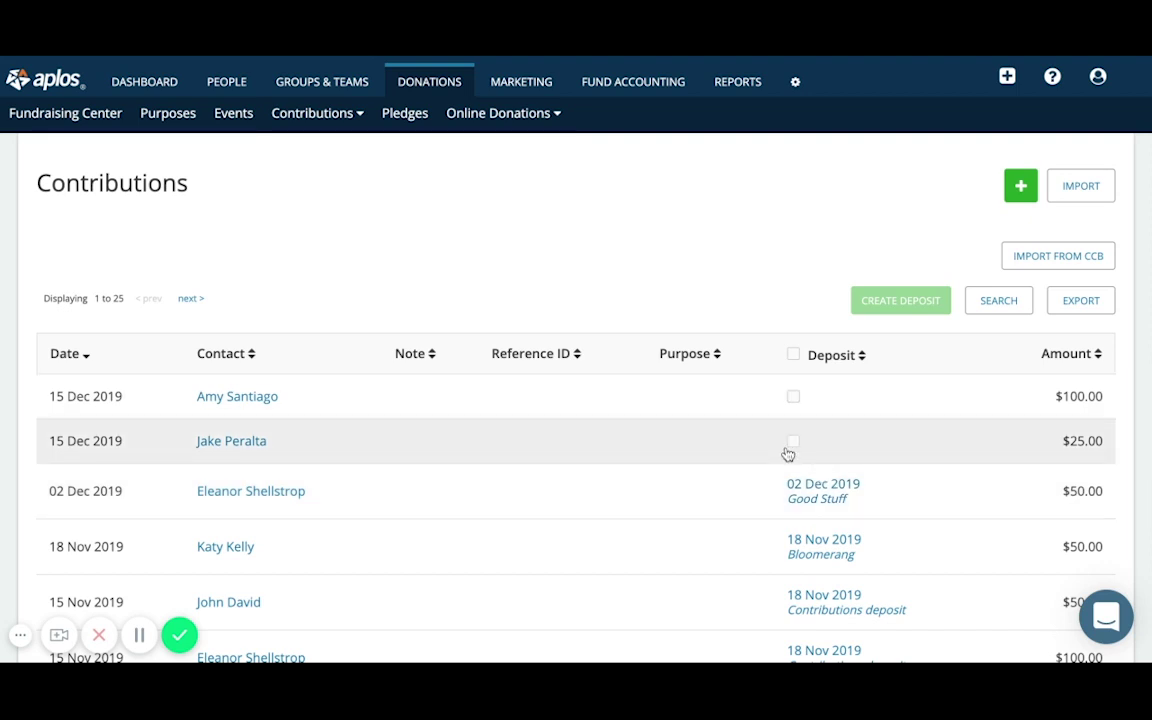
pyautogui.scroll(1, 789, 455)
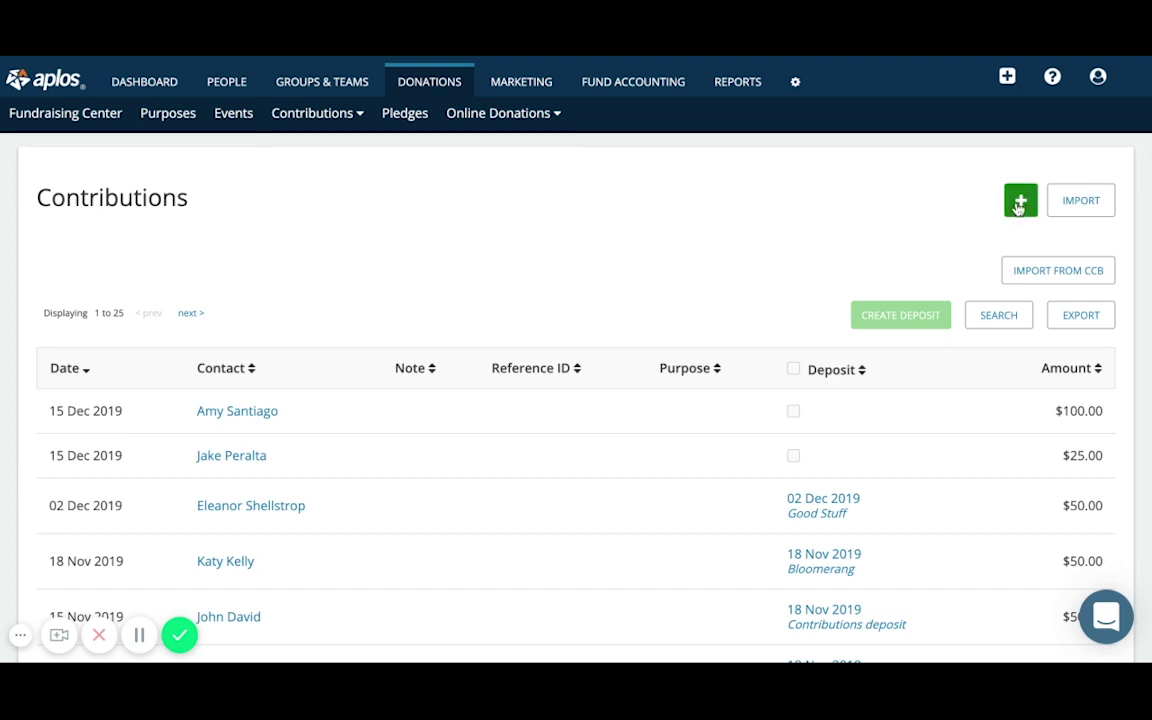
# Start a new contribution, choosing the existing donor whose name matches "Ele" as contact and General Donations as purpose.
pyautogui.click(1019, 204)
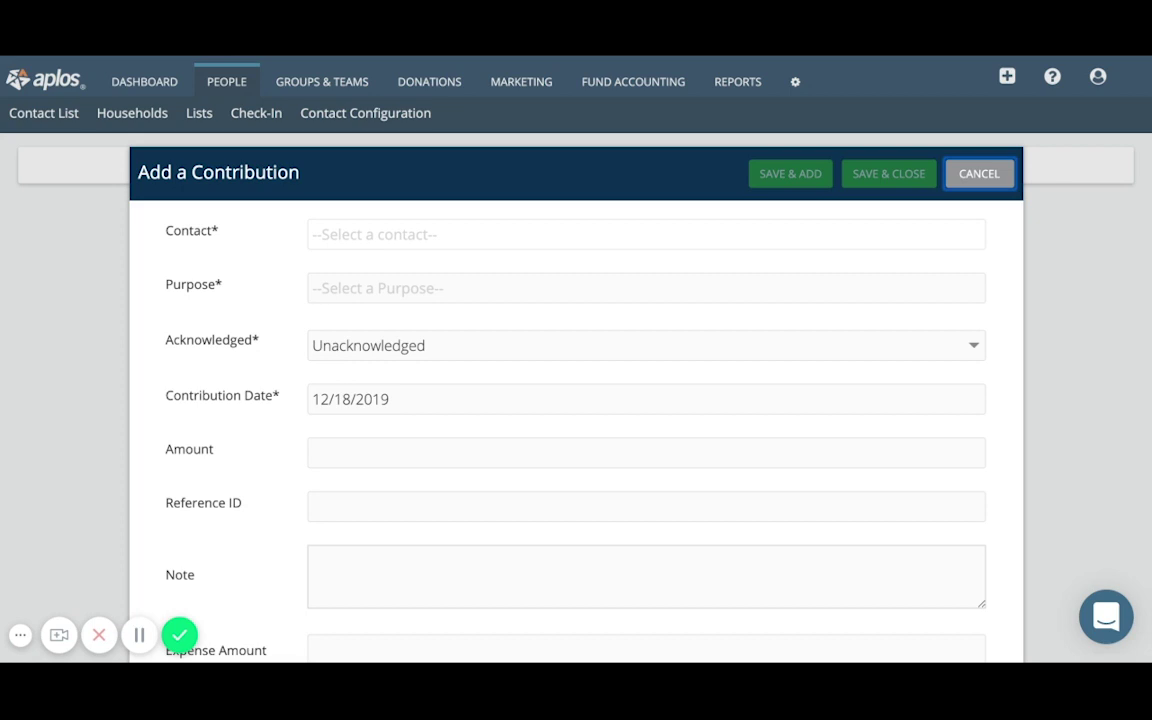
pyautogui.click(400, 234)
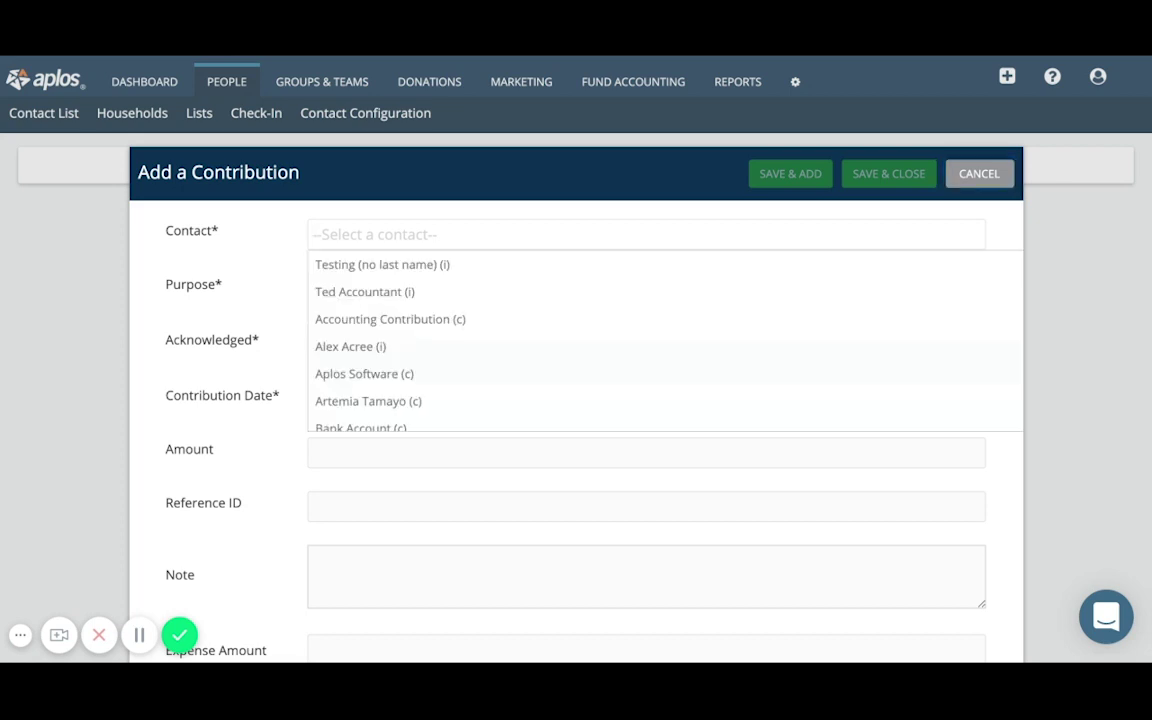
pyautogui.write('Ele')
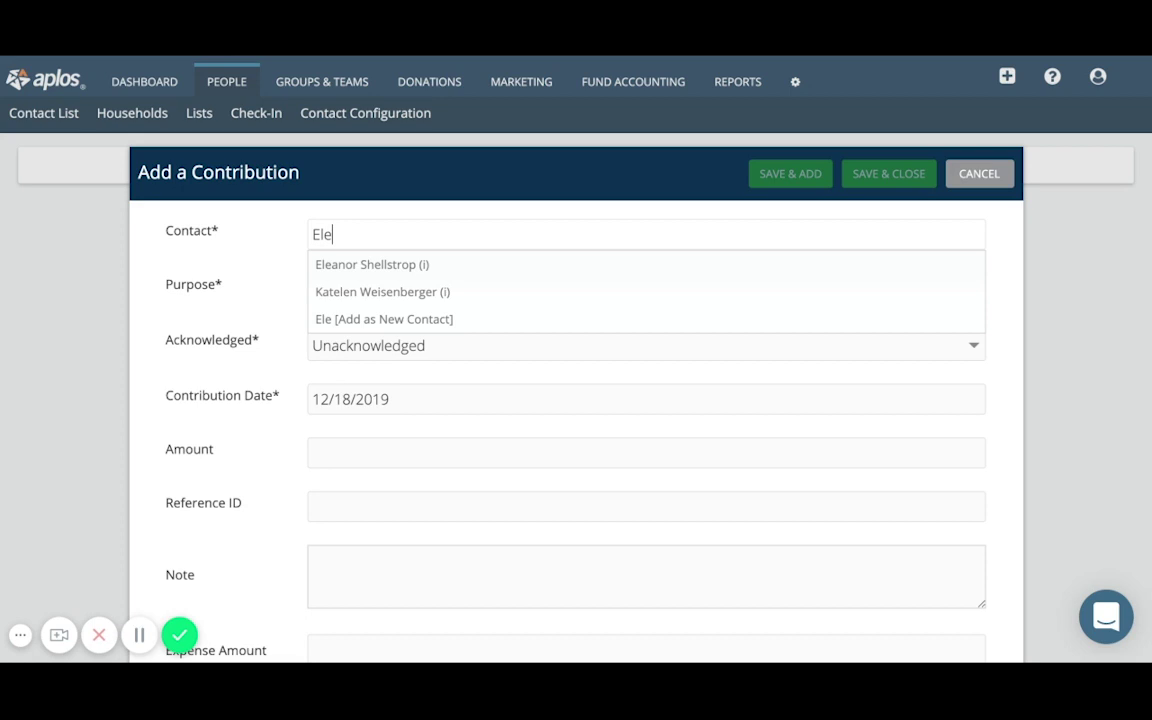
pyautogui.press('Down')
pyautogui.press('Return')
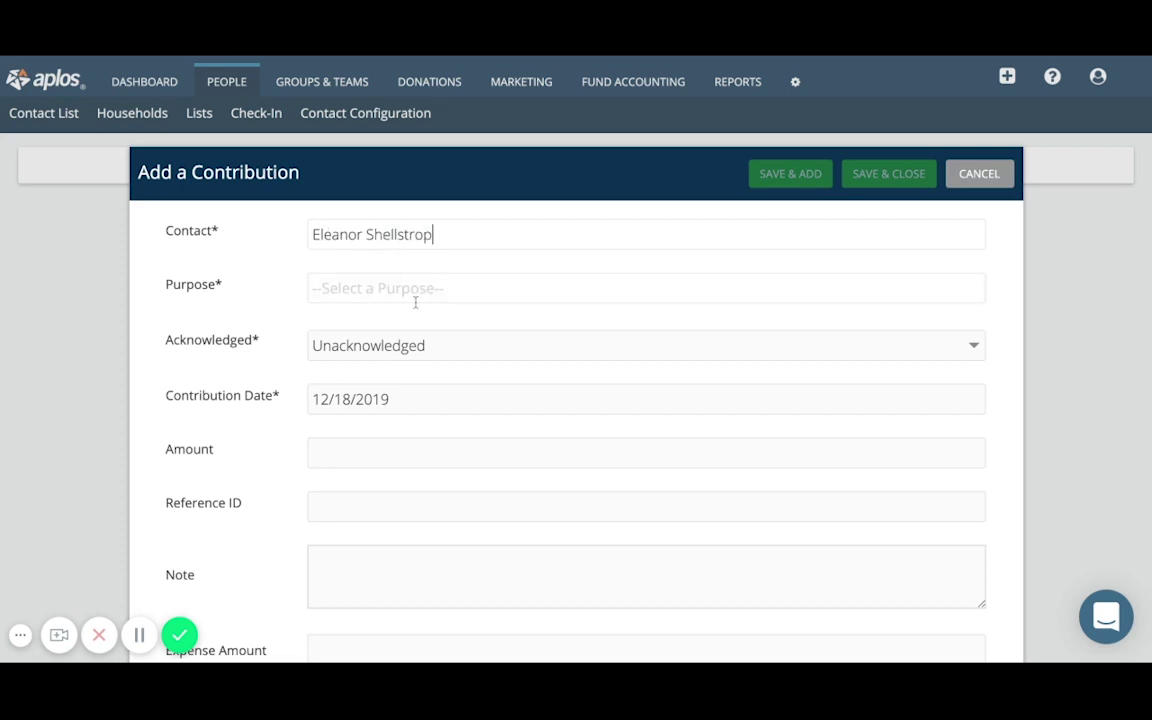
pyautogui.click(410, 290)
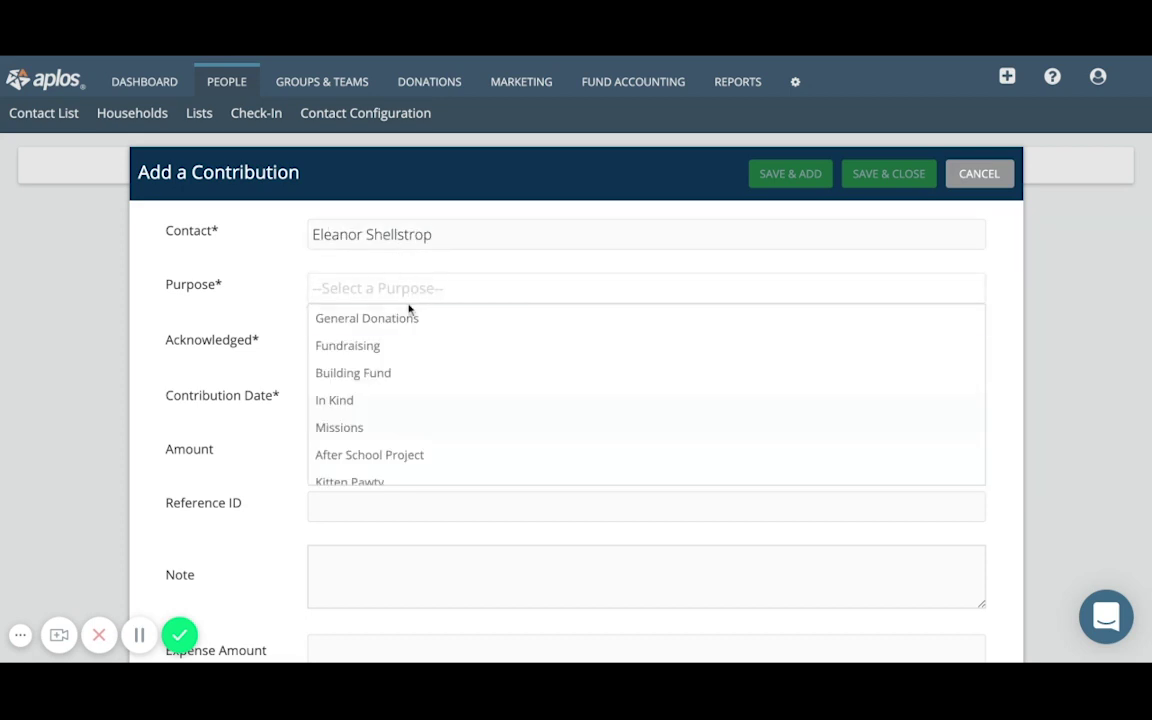
pyautogui.click(412, 319)
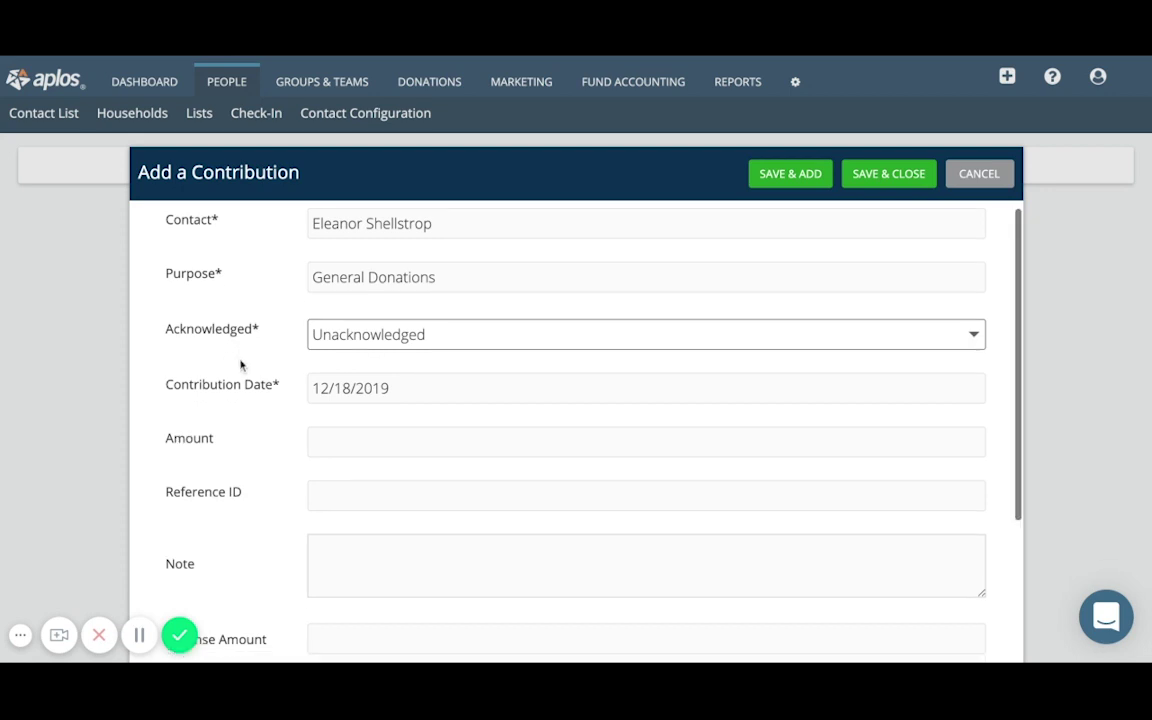
# Set the contribution date to 12/15/2019 and the amount to 75.
pyautogui.scroll(-1, 242, 362)
pyautogui.click(404, 366)
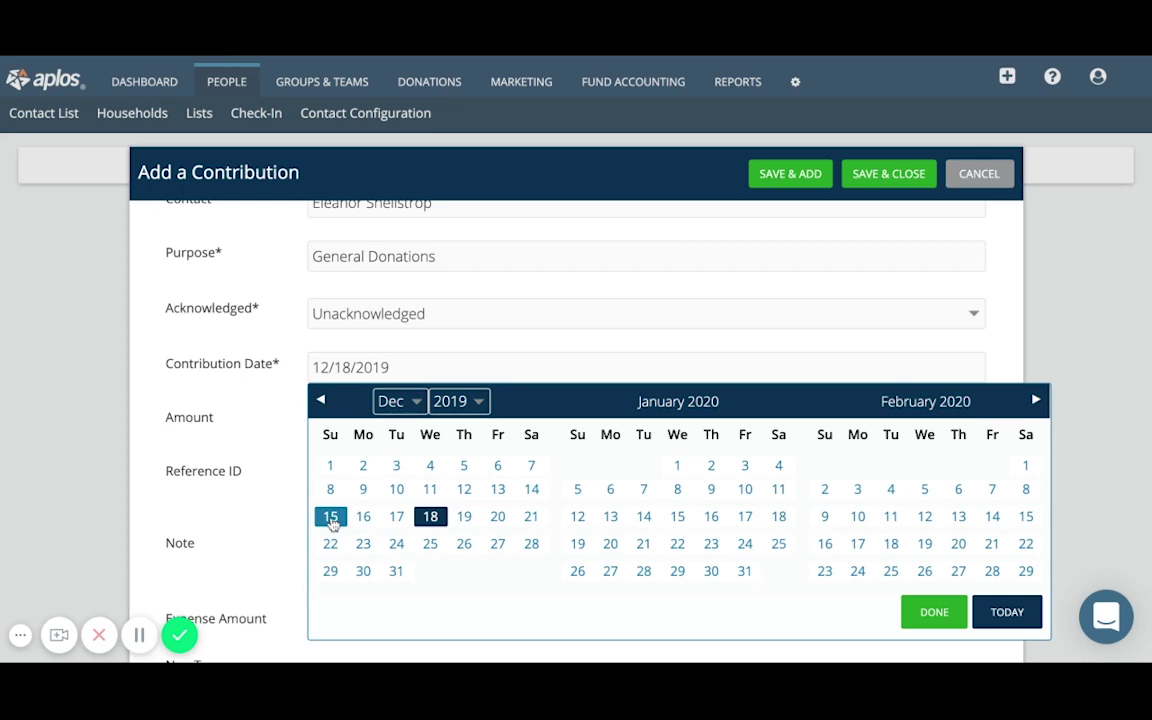
pyautogui.click(330, 516)
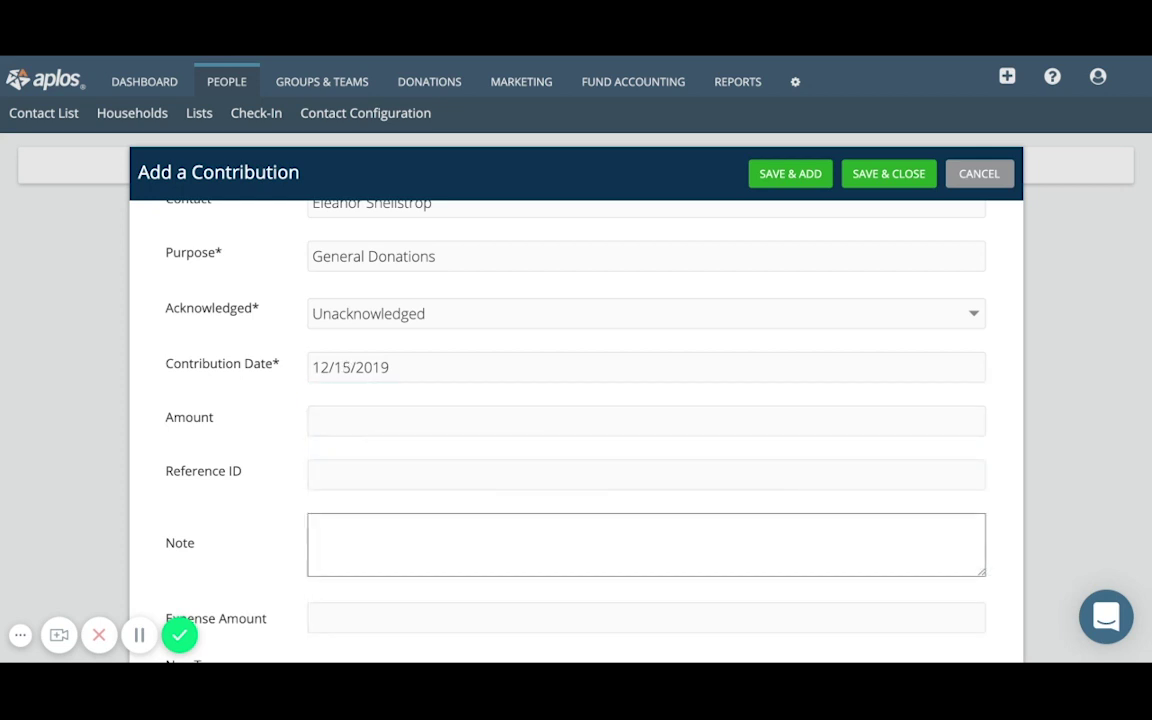
pyautogui.click(337, 424)
pyautogui.write('75')
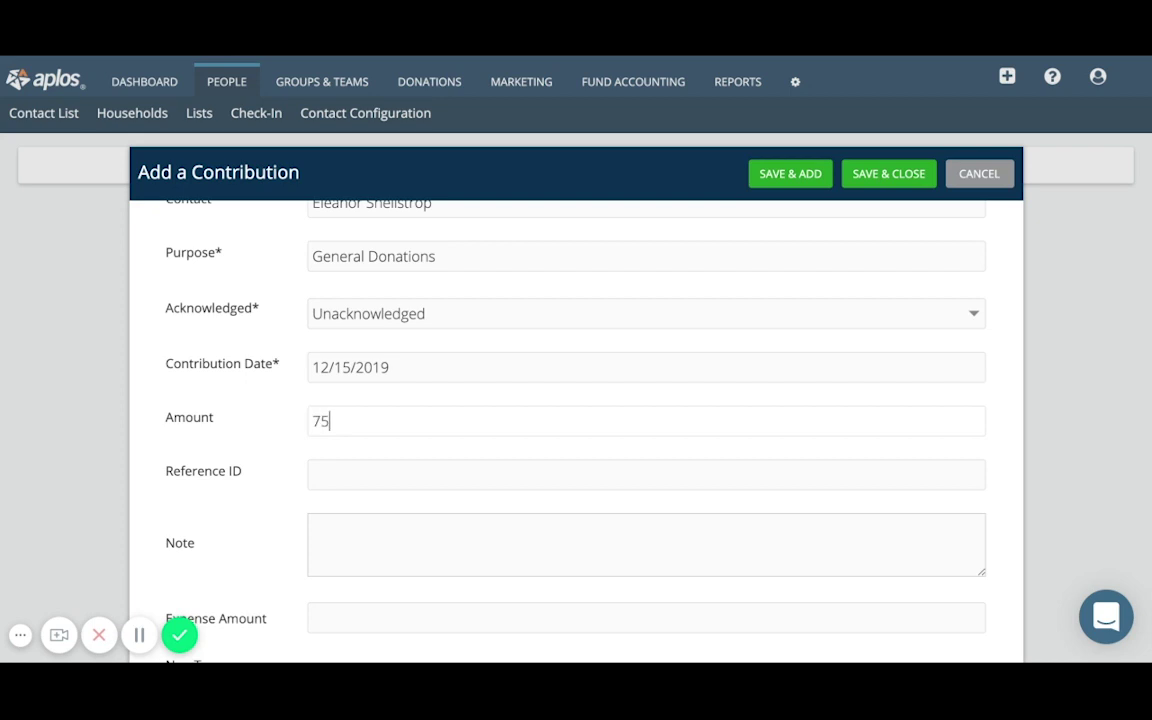
pyautogui.click(283, 441)
pyautogui.scroll(1, 280, 438)
pyautogui.scroll(-1, 279, 436)
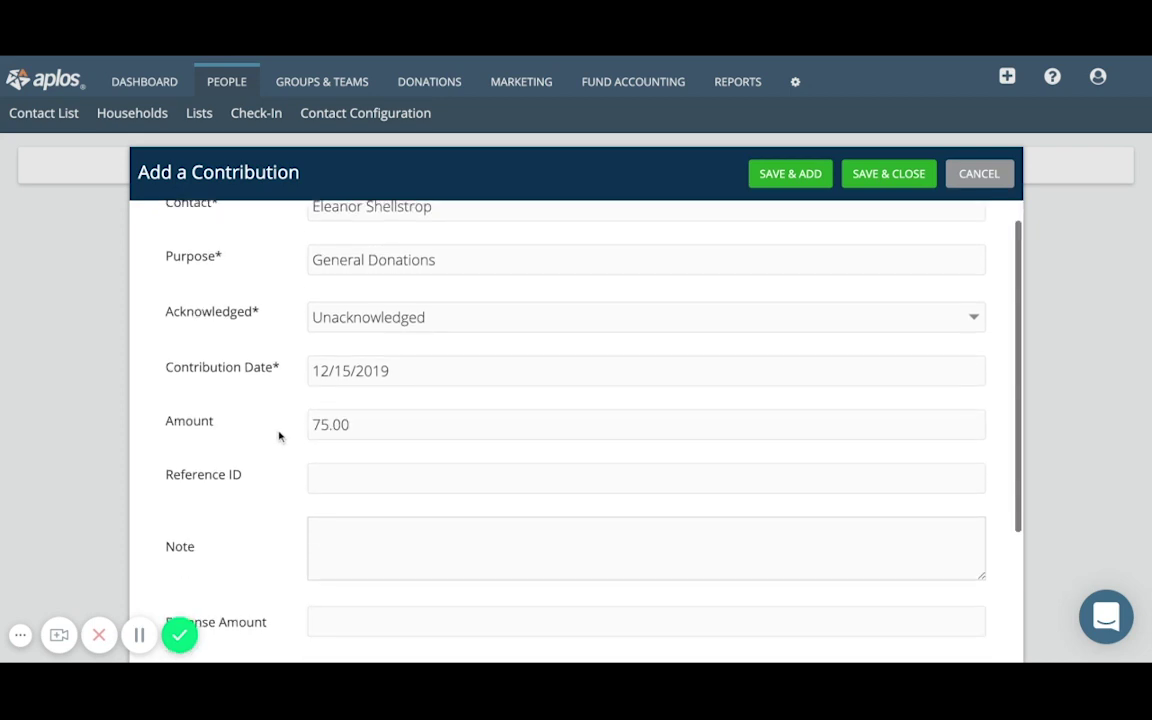
# Examine the contribution form's optional fields: reference ID, note, expense amount, non-tax-deductible amount and note, and soft credit contact.
pyautogui.scroll(-1, 318, 450)
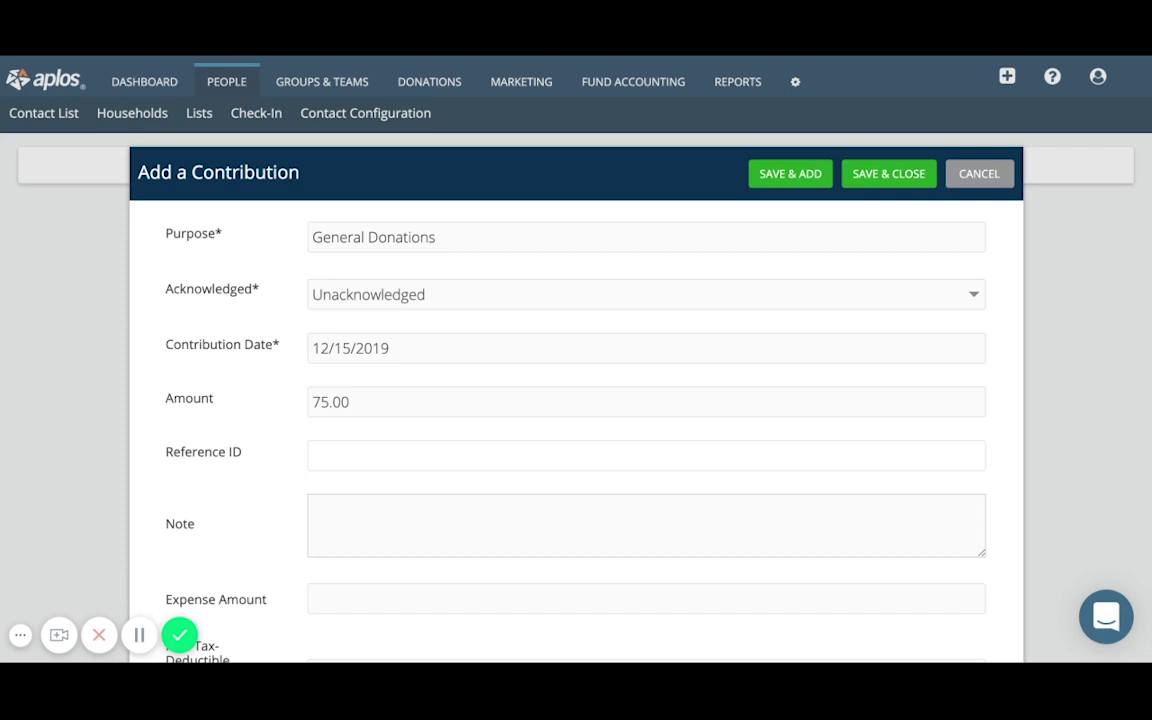
pyautogui.click(344, 524)
pyautogui.scroll(-1, 347, 527)
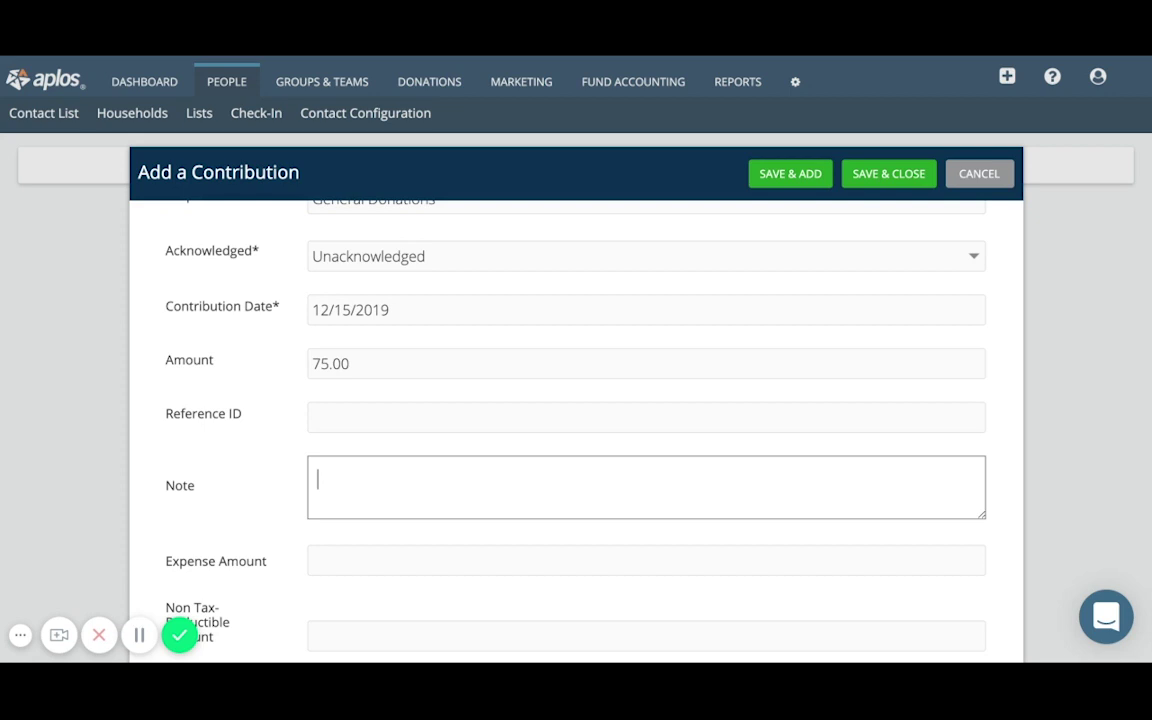
pyautogui.scroll(-1, 345, 505)
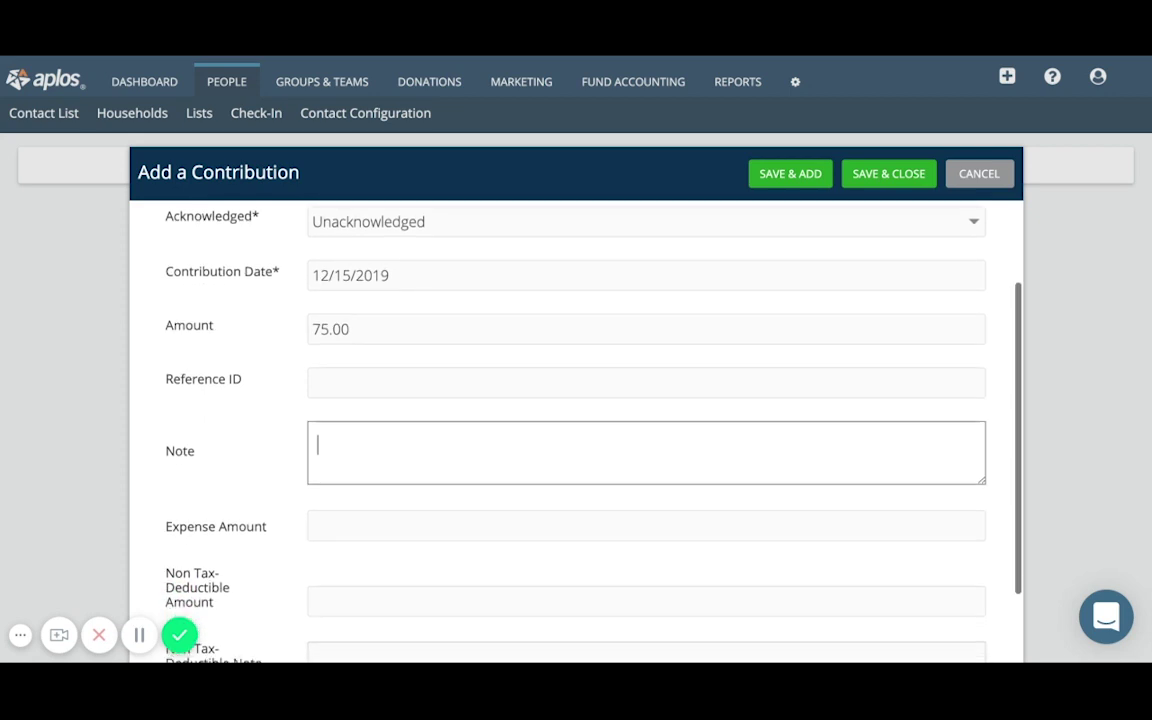
pyautogui.click(336, 513)
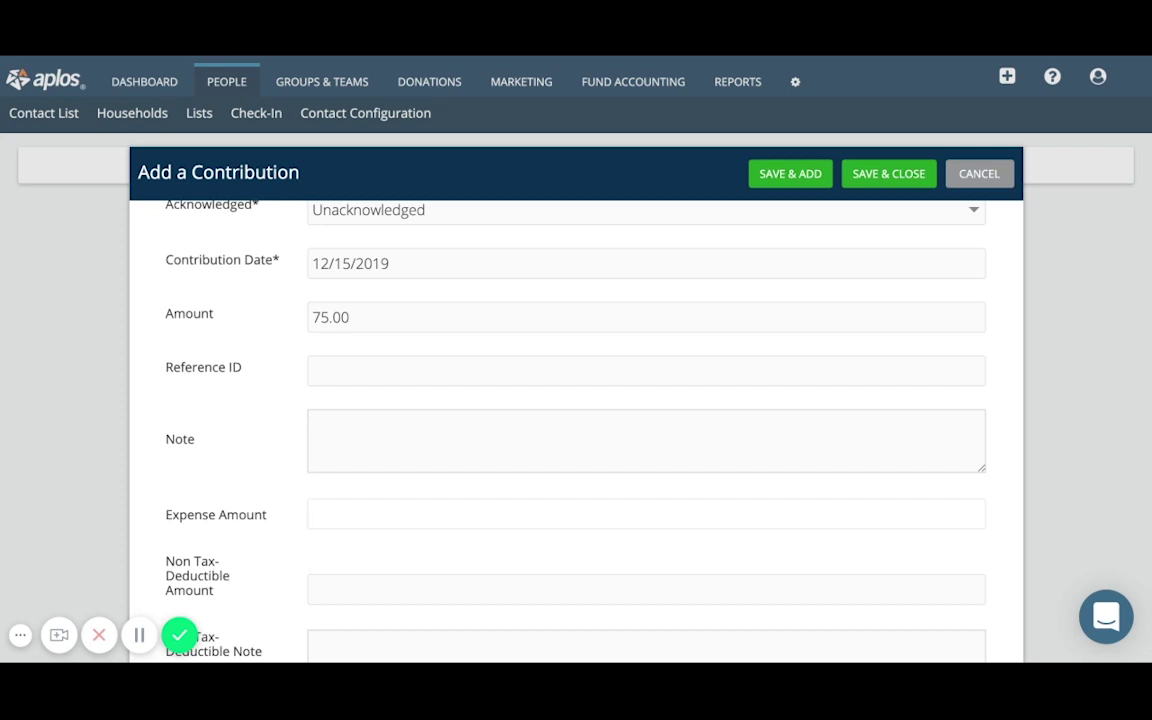
pyautogui.scroll(-1, 576, 420)
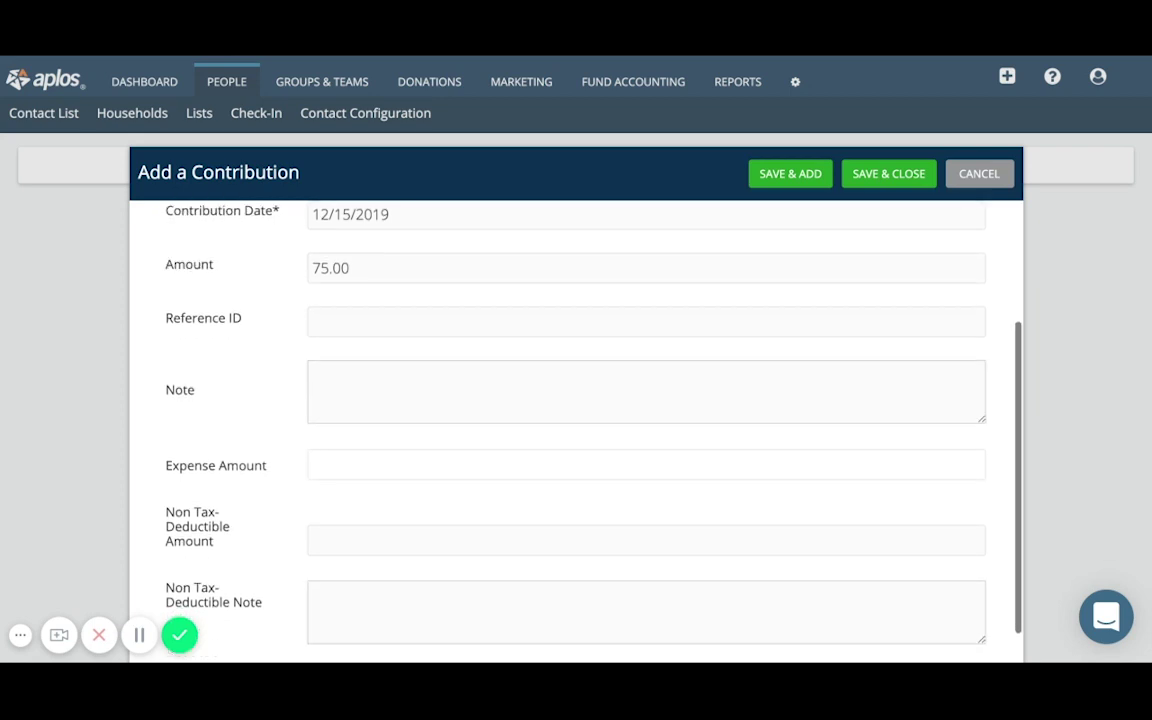
pyautogui.scroll(-1, 352, 484)
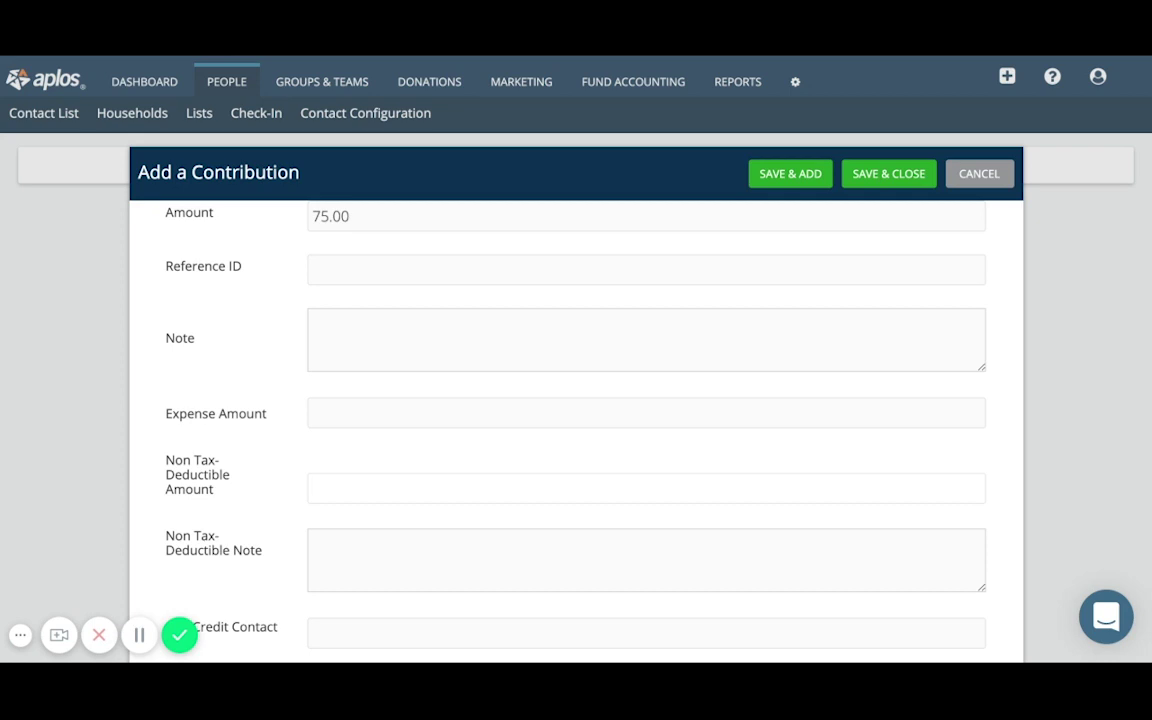
pyautogui.click(347, 553)
pyautogui.scroll(-1, 348, 555)
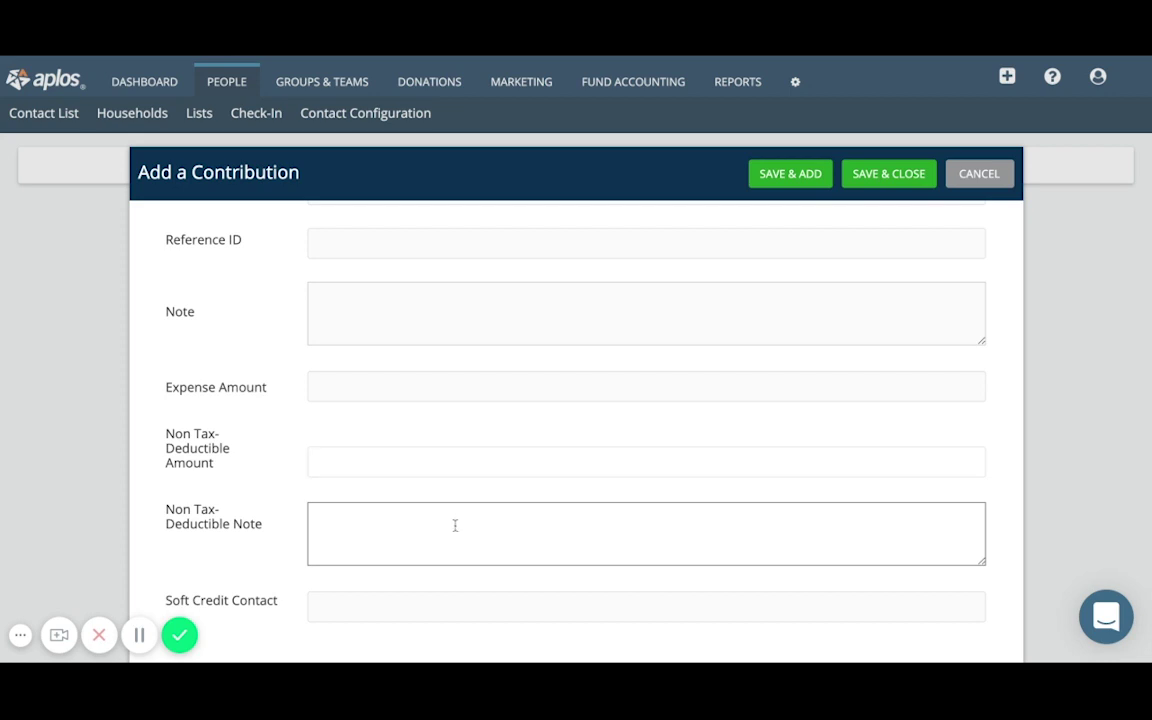
pyautogui.click(425, 611)
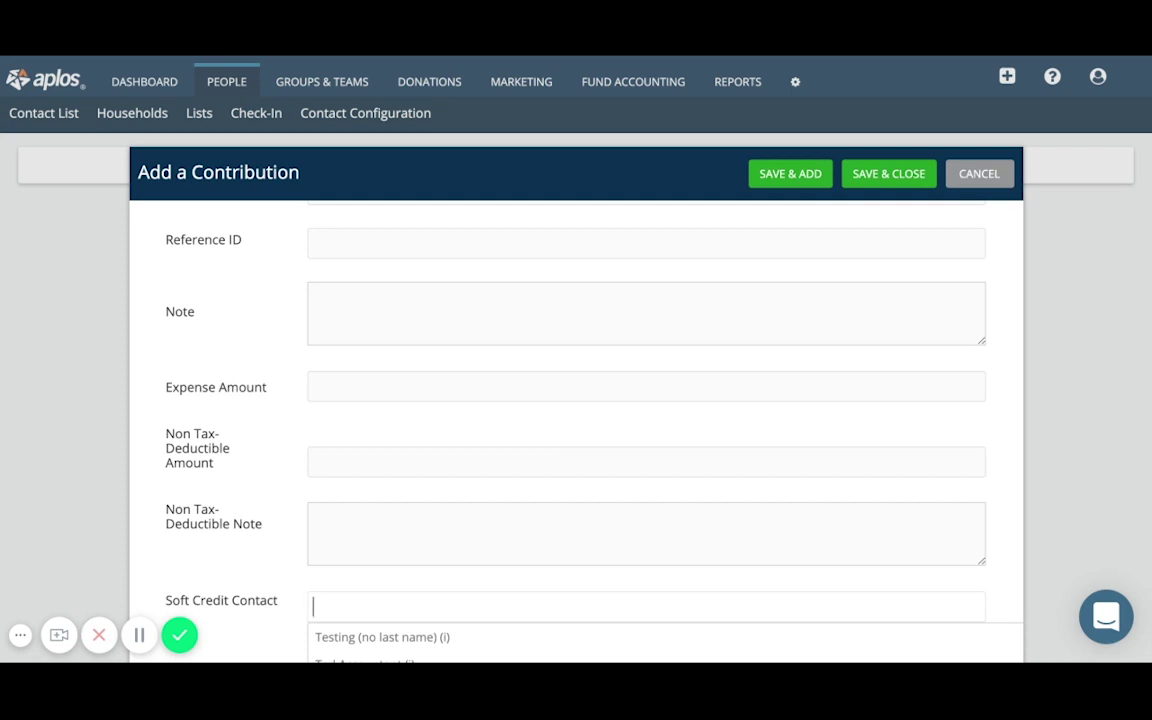
pyautogui.scroll(-2, 430, 588)
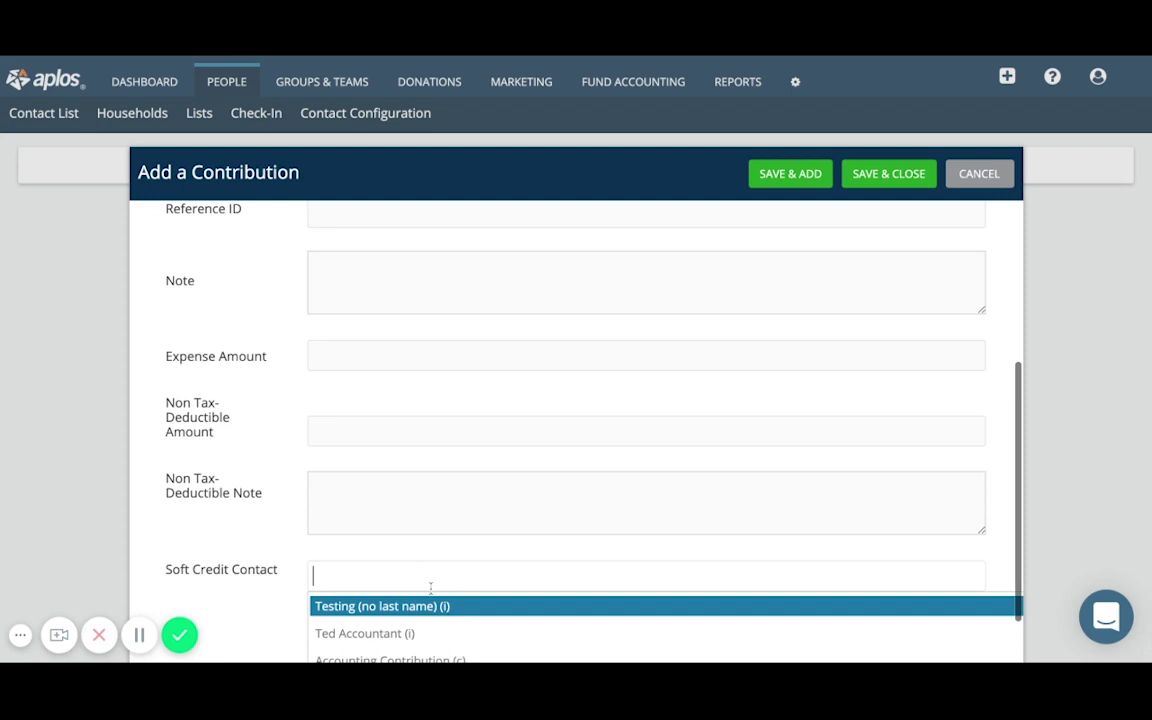
# Save the 75.00 contribution and continue with a blank form for another one.
pyautogui.scroll(3, 453, 478)
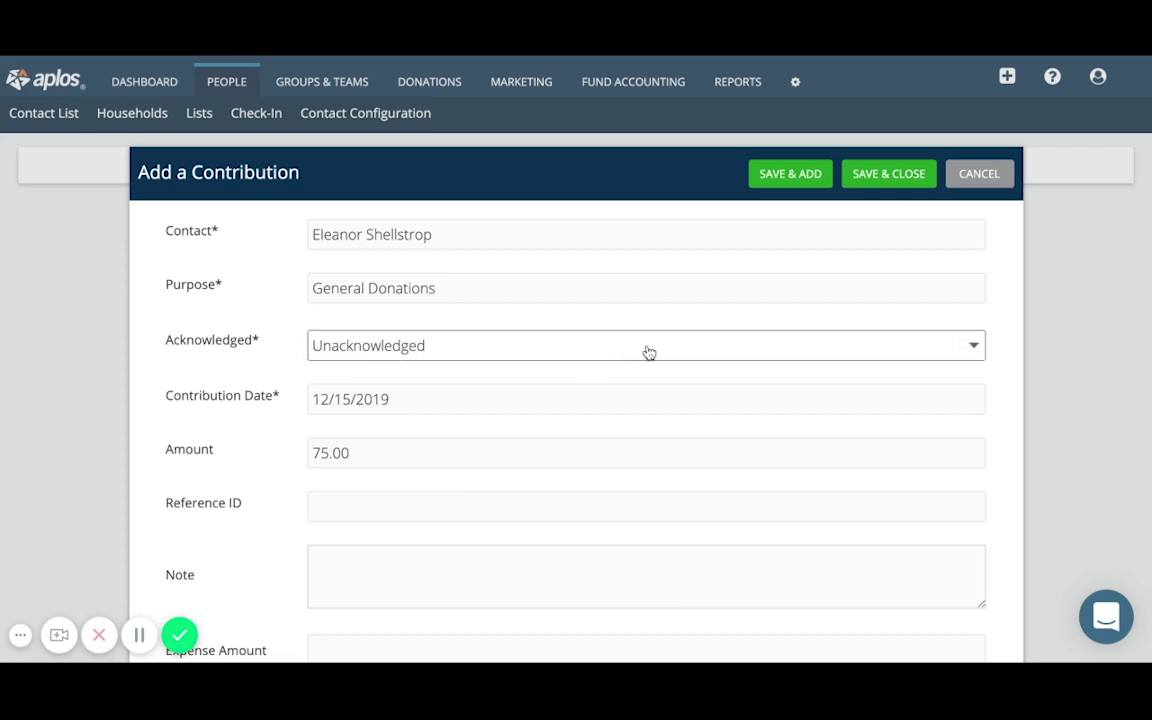
pyautogui.click(791, 175)
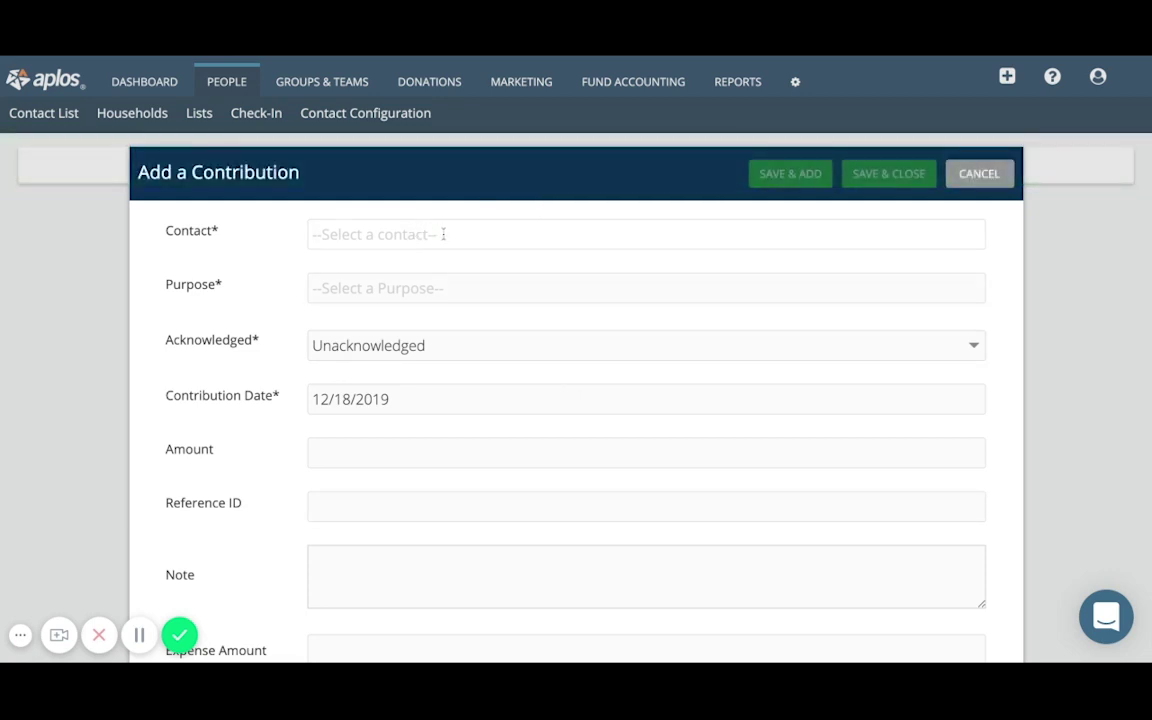
pyautogui.click(503, 545)
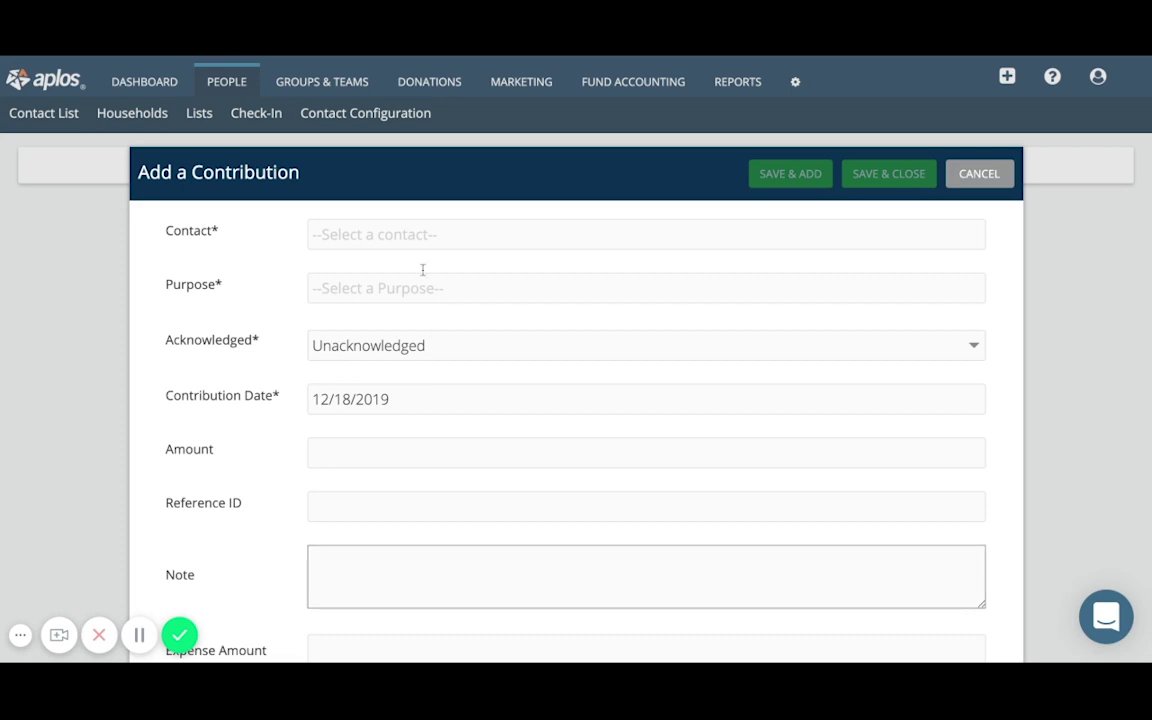
# Choose the second donor, found by searching "Michae", as contact and General Donations as purpose.
pyautogui.click(407, 238)
pyautogui.write('Miche')
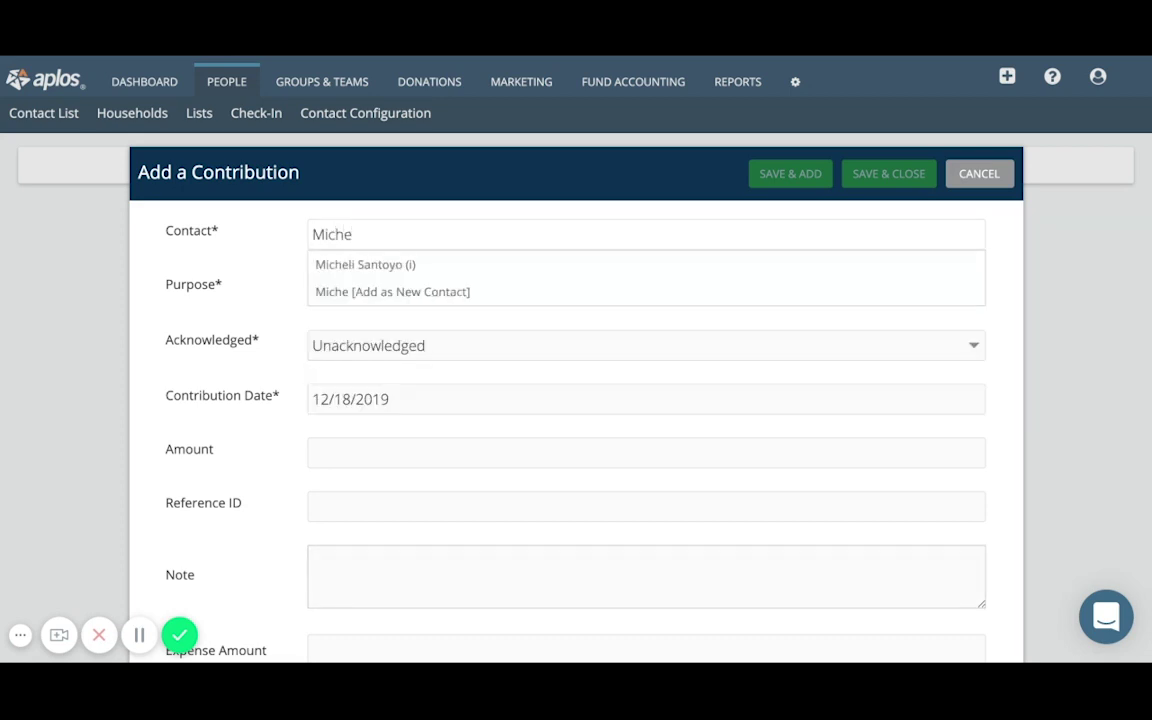
pyautogui.press('BackSpace')
pyautogui.write('ae')
pyautogui.click(404, 291)
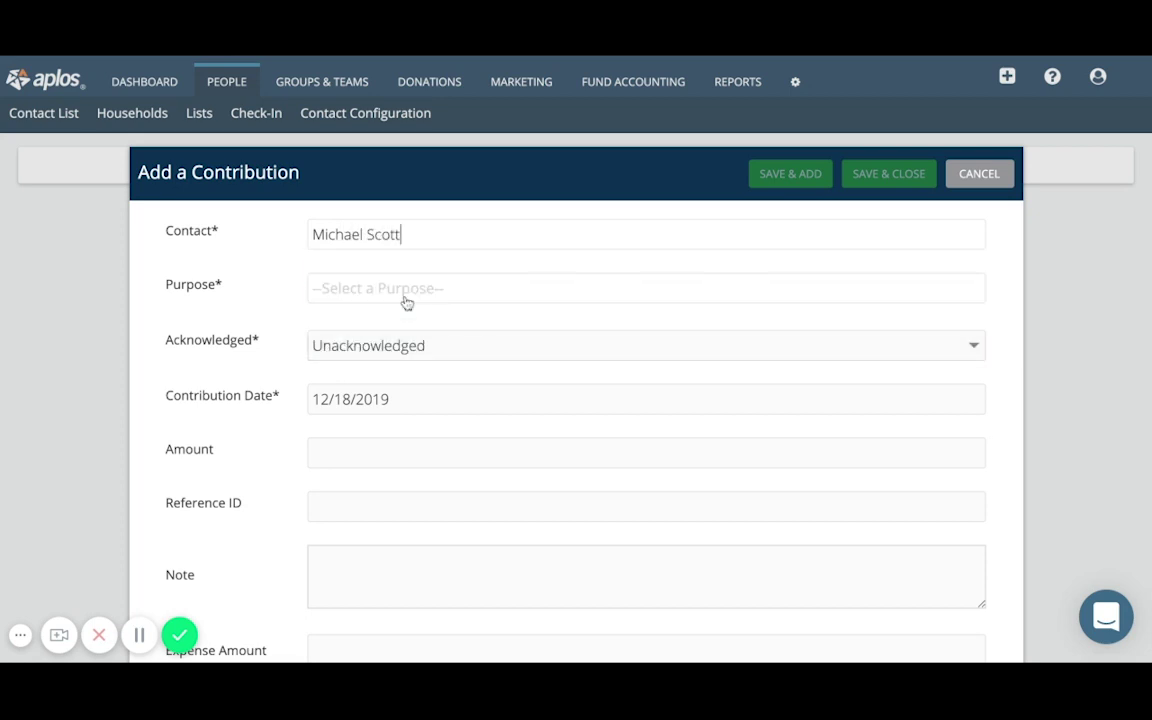
pyautogui.click(401, 290)
pyautogui.click(392, 320)
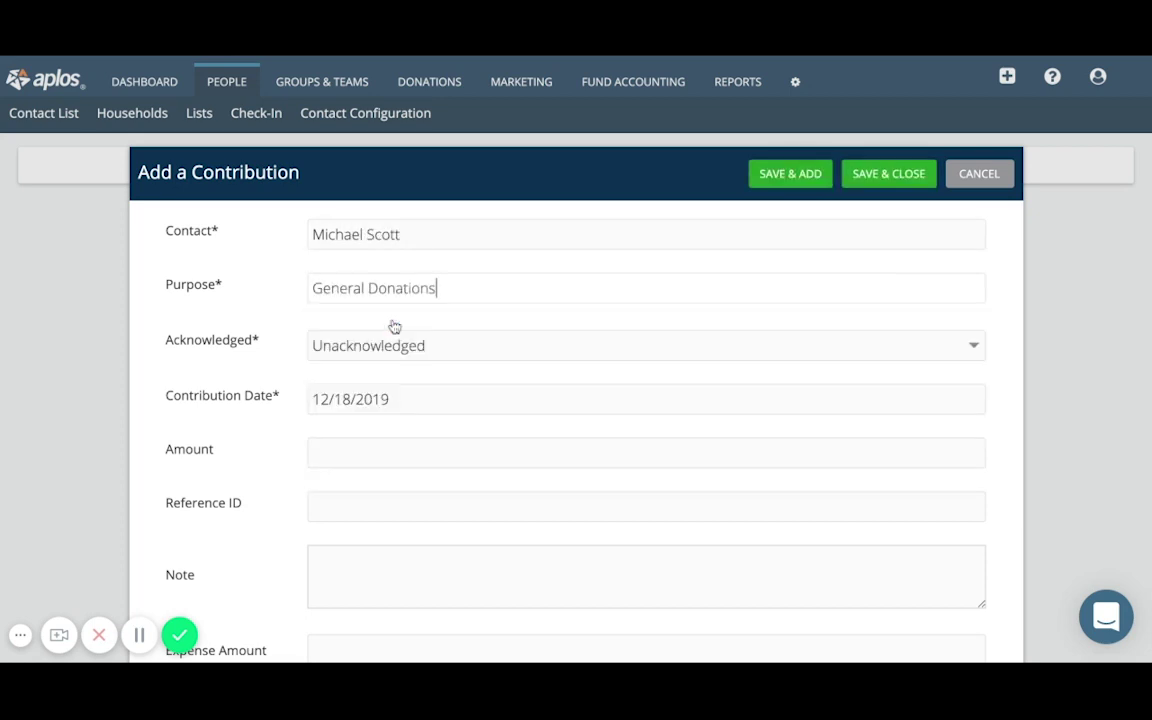
# Set the second contribution's date to 12/16/2019, its amount to 50 and its reference ID to 1001.
pyautogui.click(383, 405)
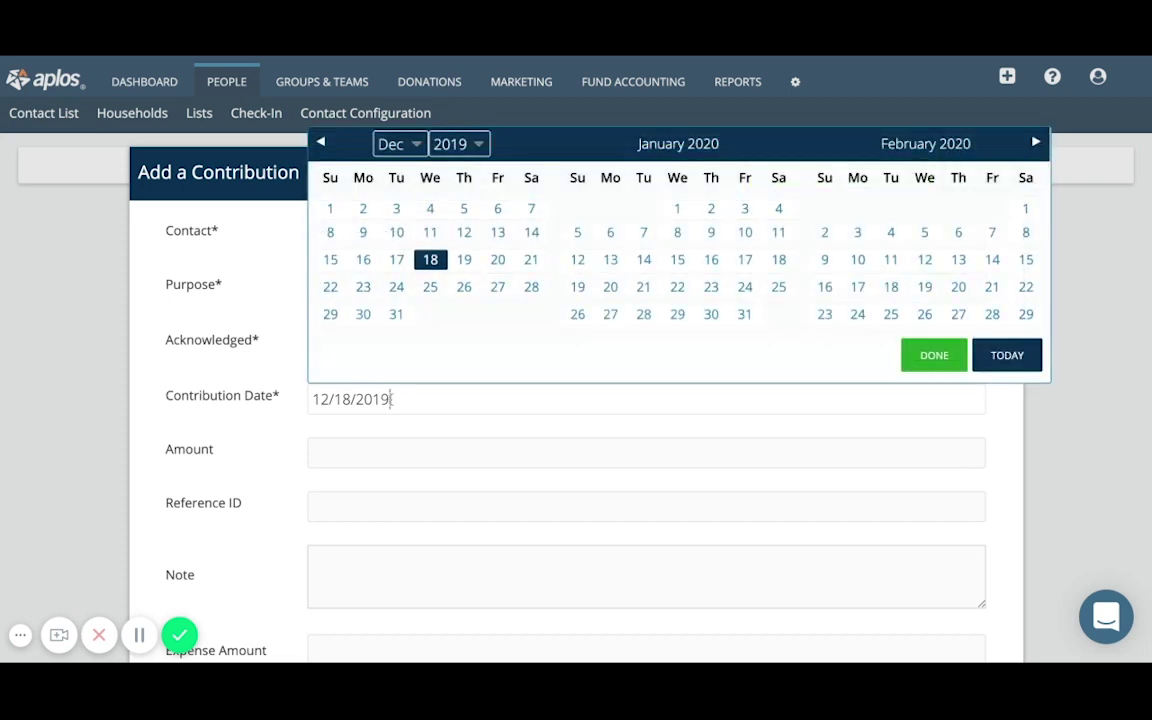
pyautogui.click(363, 259)
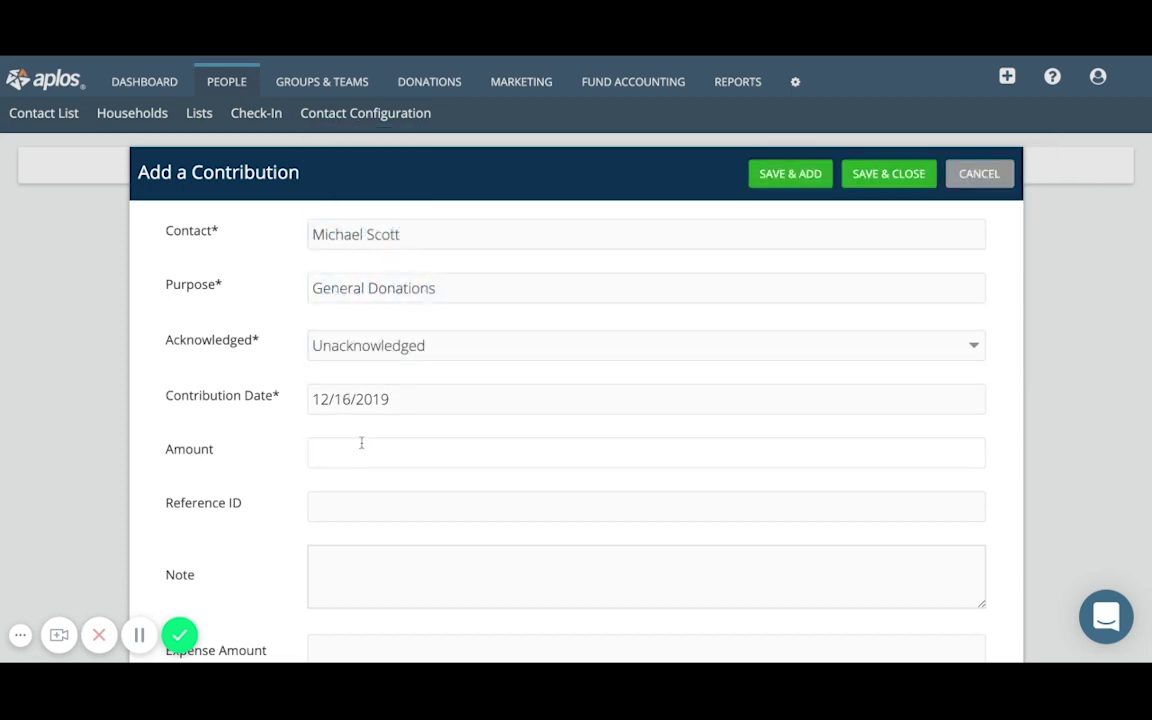
pyautogui.write('50')
pyautogui.click(359, 504)
pyautogui.write('1001')
# Save the second contribution, close the form and check the new entries in the contributions list.
pyautogui.scroll(-2, 359, 509)
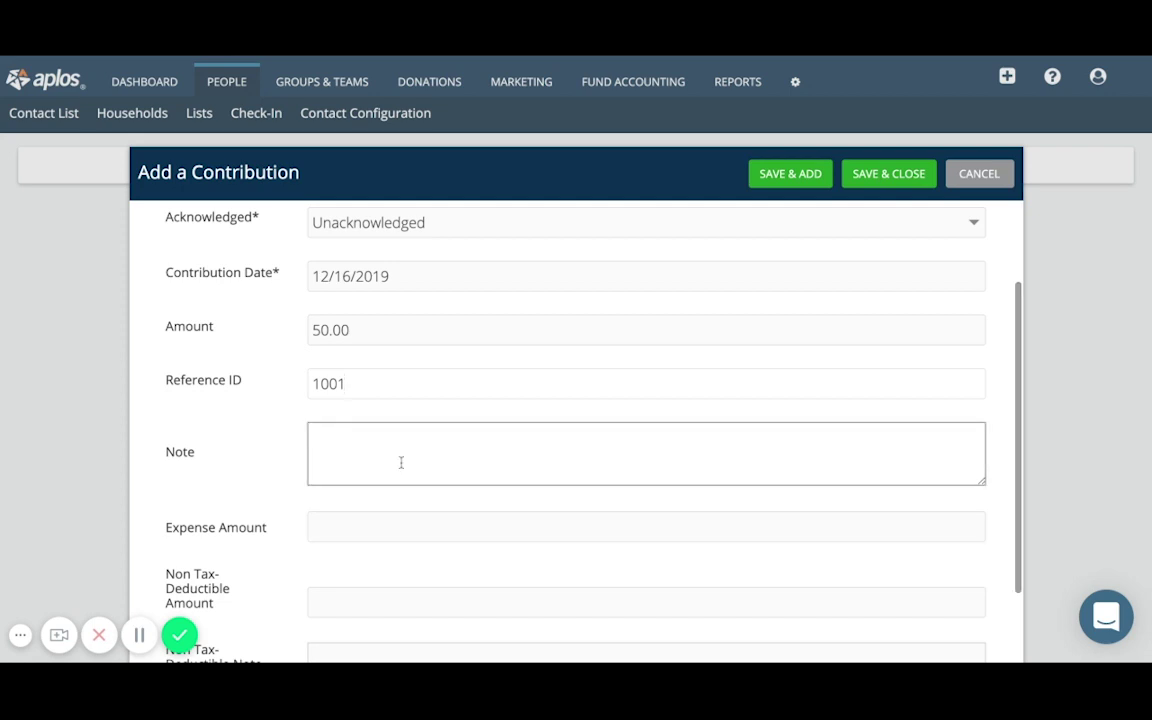
pyautogui.scroll(2, 401, 462)
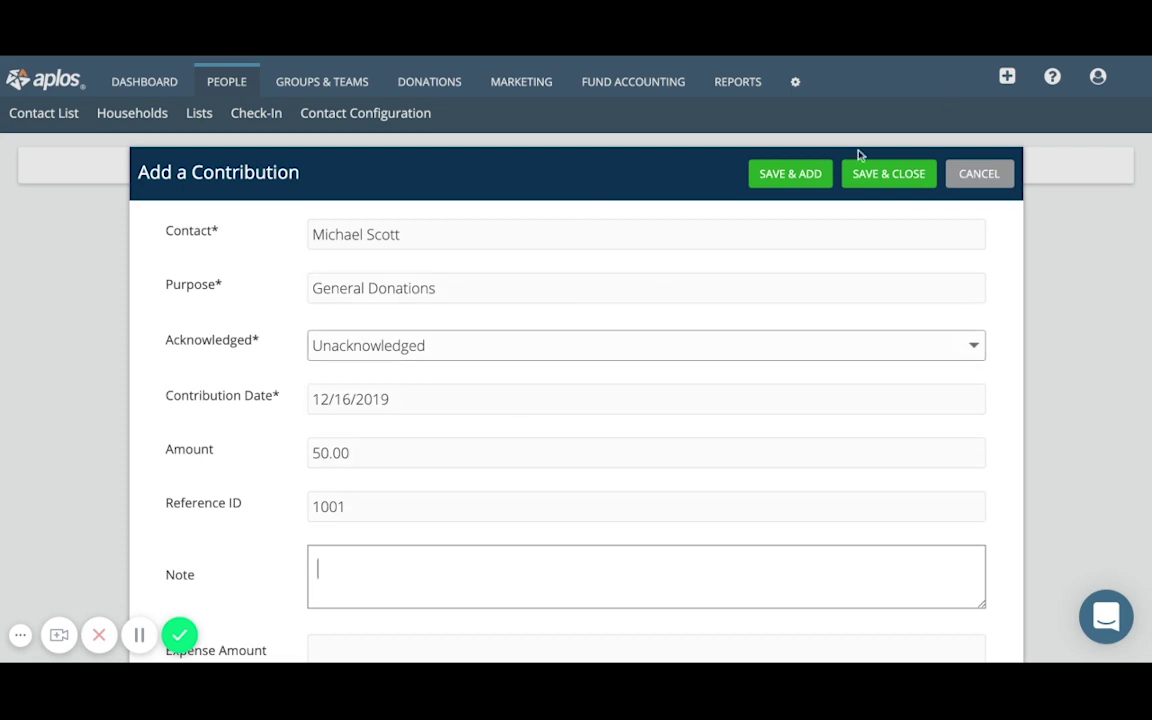
pyautogui.click(897, 182)
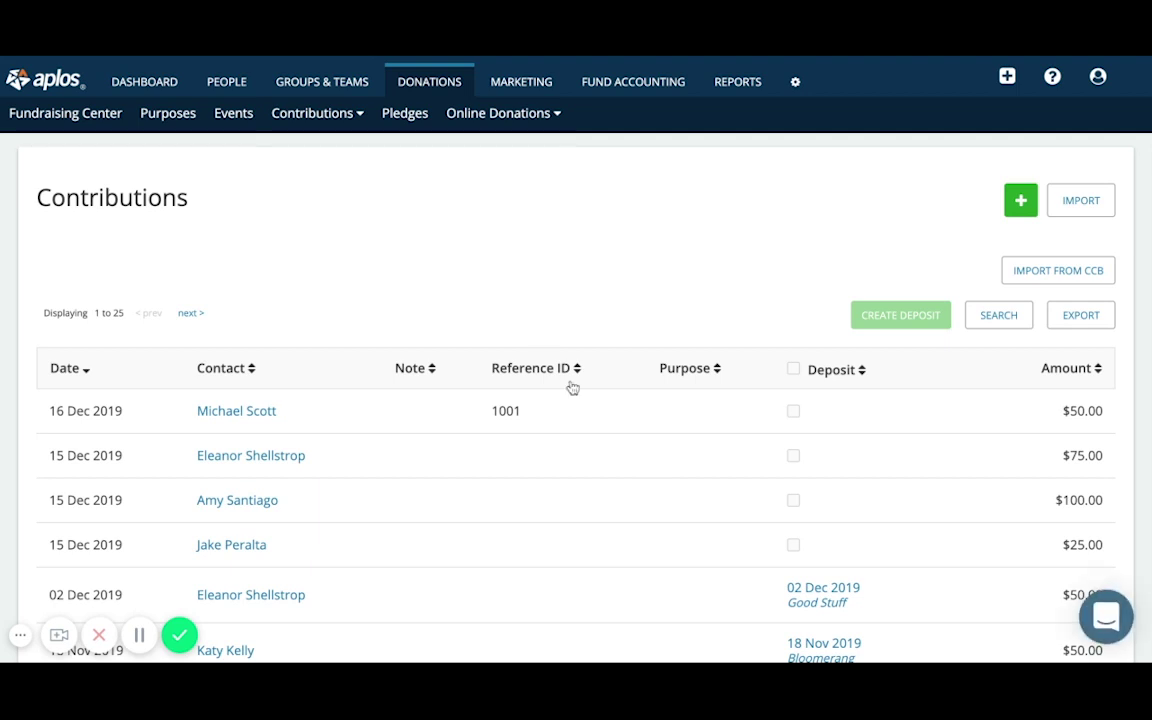
pyautogui.scroll(-1, 332, 499)
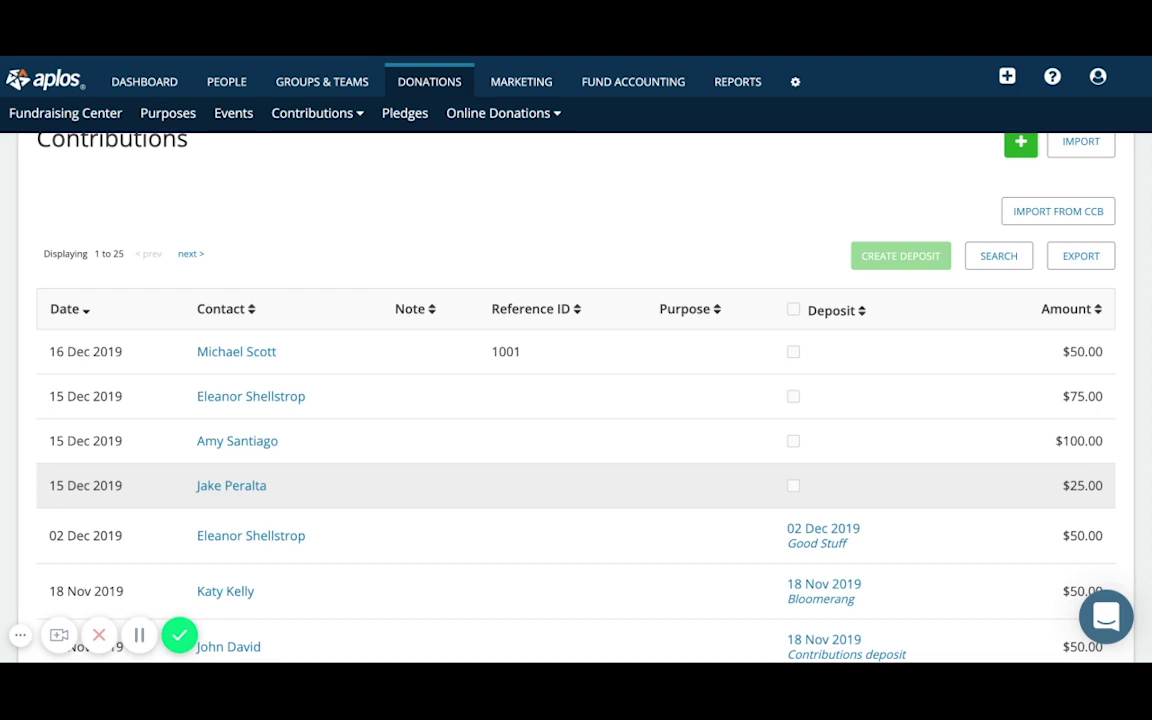
# Select the four undeposited contributions dated 15 and 16 Dec 2019 and create a deposit from them.
pyautogui.scroll(1, 724, 483)
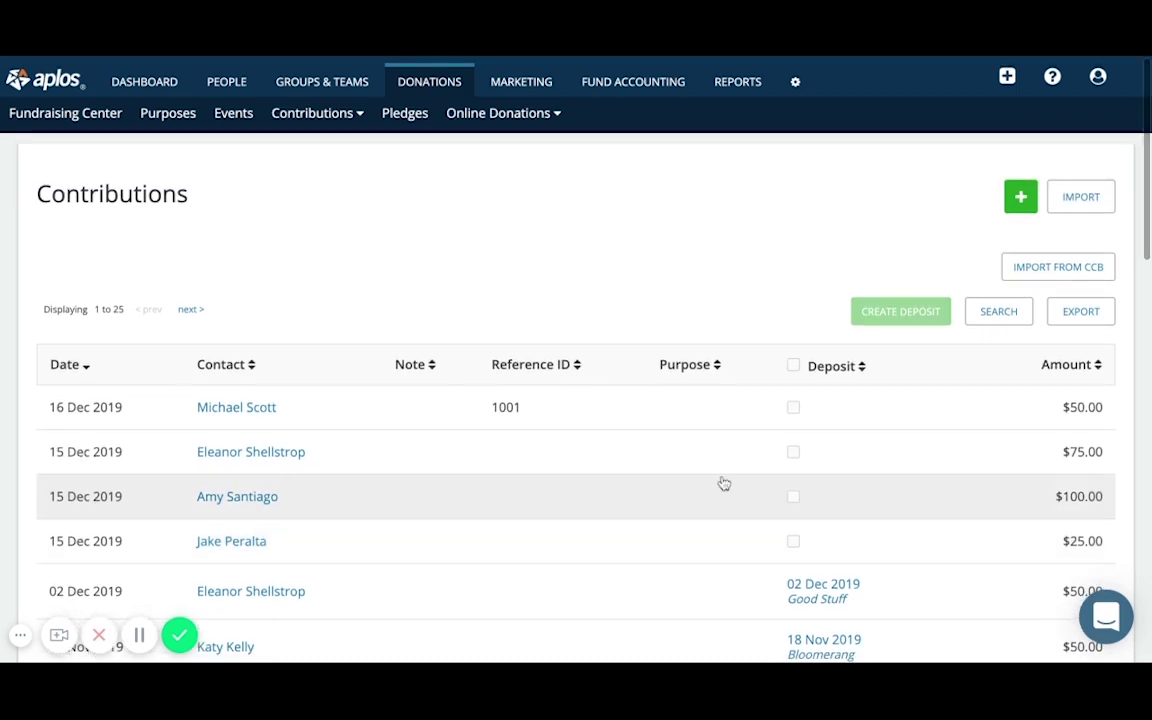
pyautogui.click(793, 541)
pyautogui.click(793, 496)
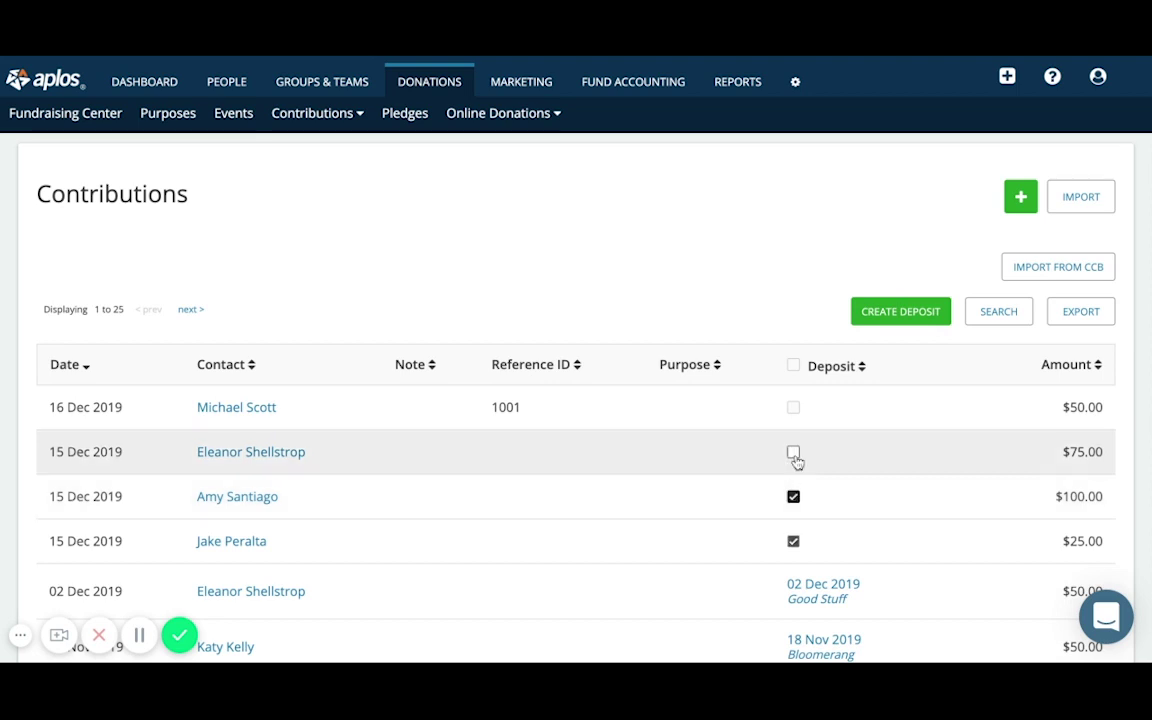
pyautogui.click(793, 453)
pyautogui.click(794, 408)
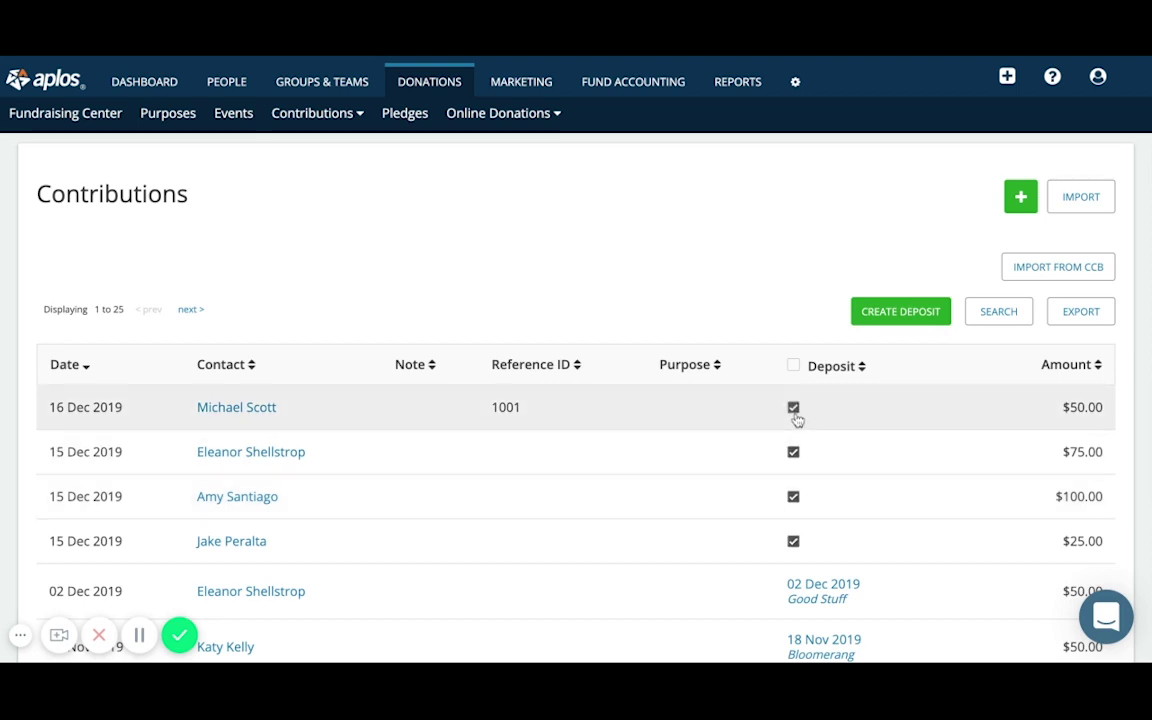
pyautogui.click(906, 318)
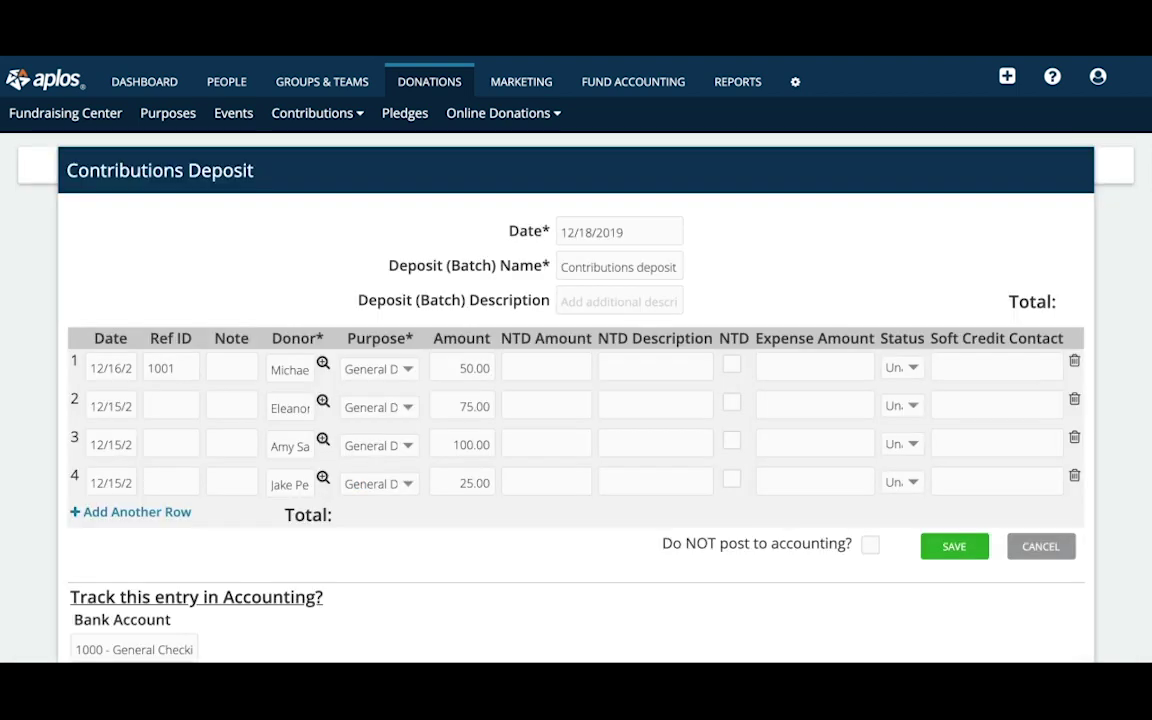
# Keep the deposit date at 12/18/2019, name the batch Weekly Deposit and leave its description blank.
pyautogui.click(450, 265)
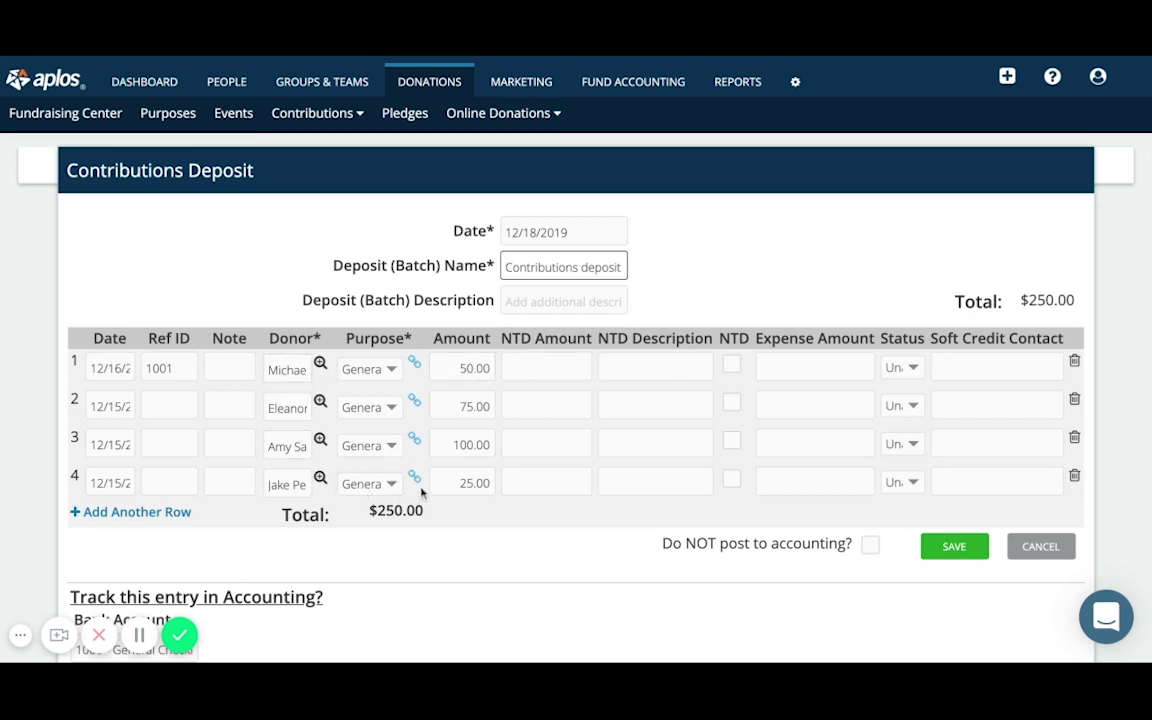
pyautogui.scroll(-1, 422, 490)
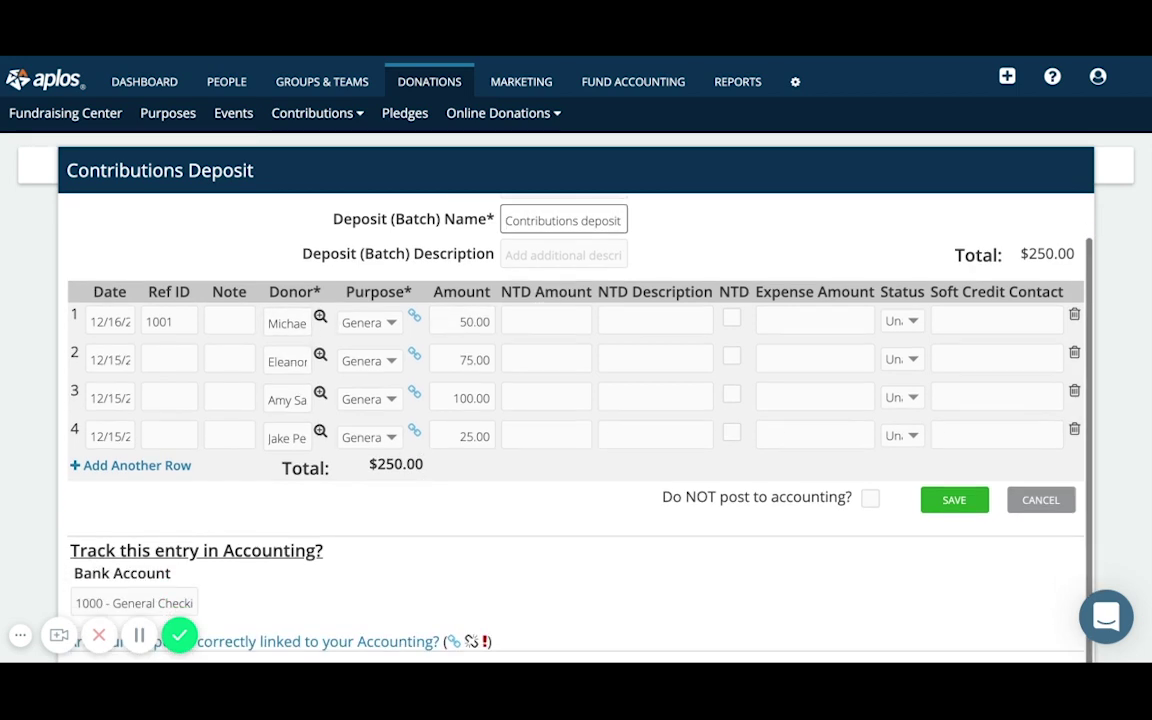
pyautogui.scroll(1, 576, 420)
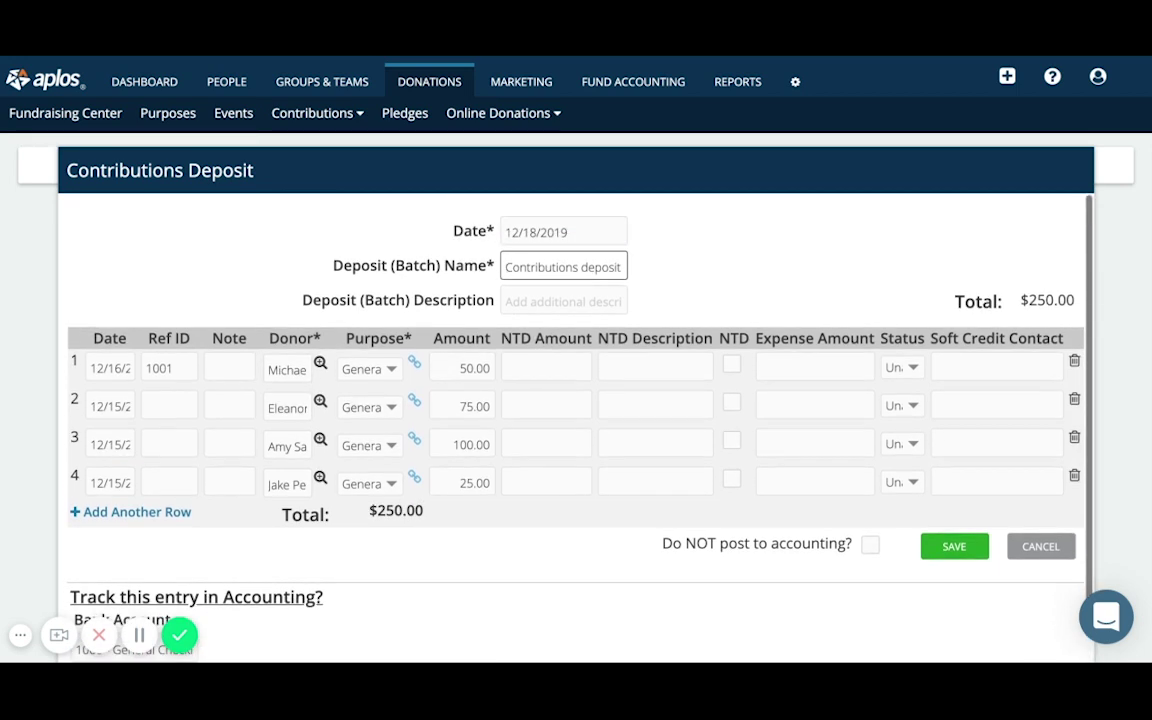
pyautogui.click(588, 229)
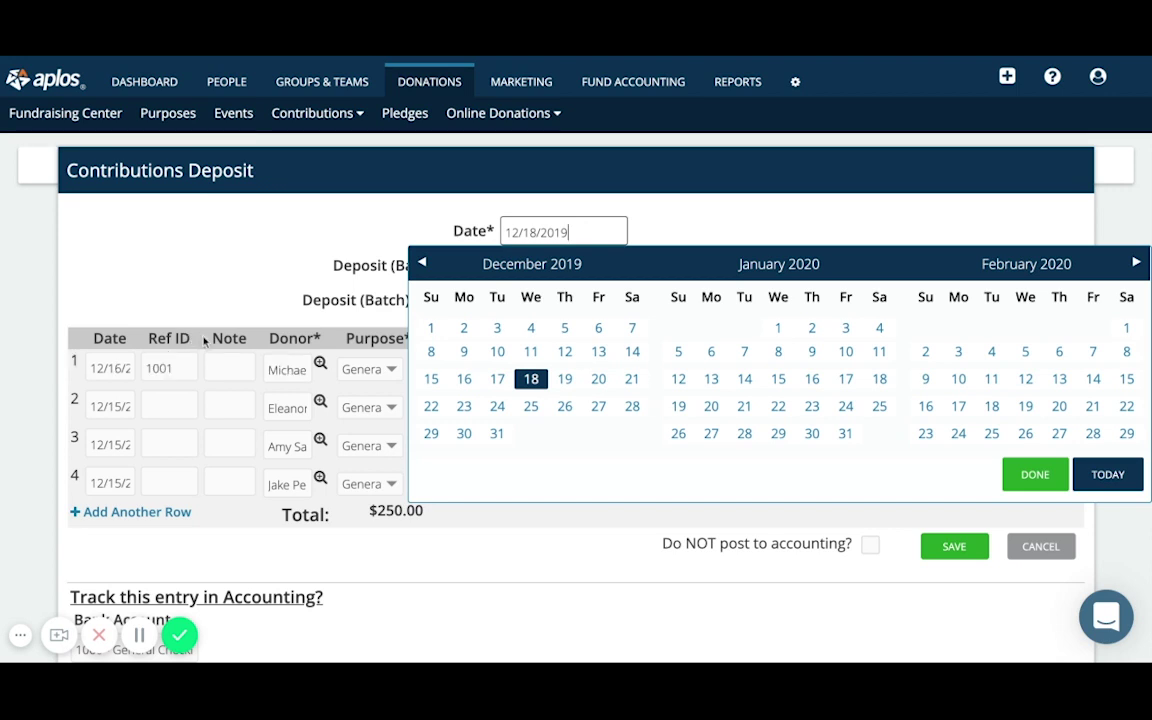
pyautogui.click(617, 203)
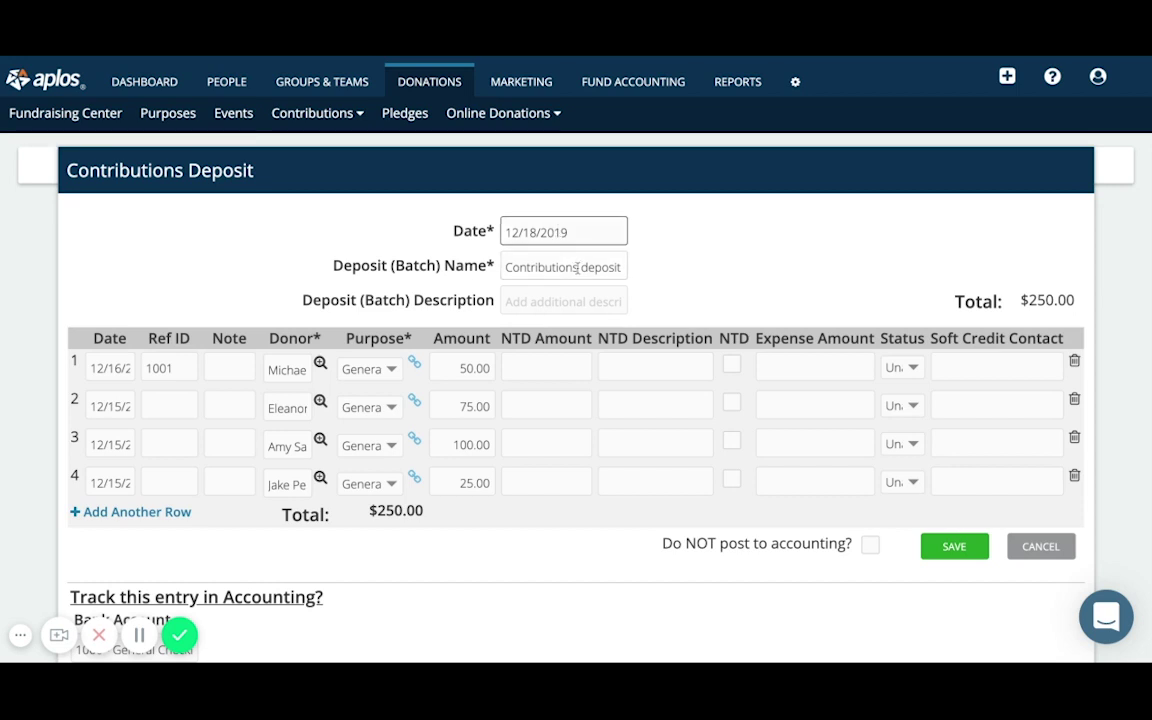
pyautogui.click(553, 263)
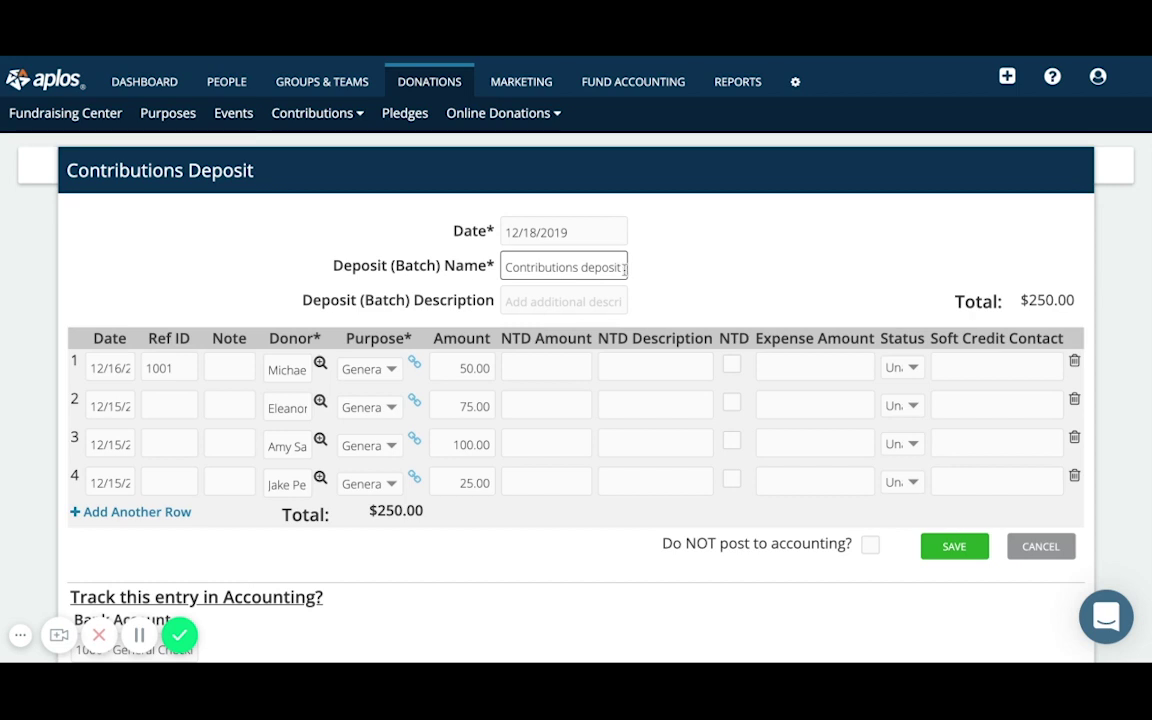
pyautogui.tripleClick(507, 267)
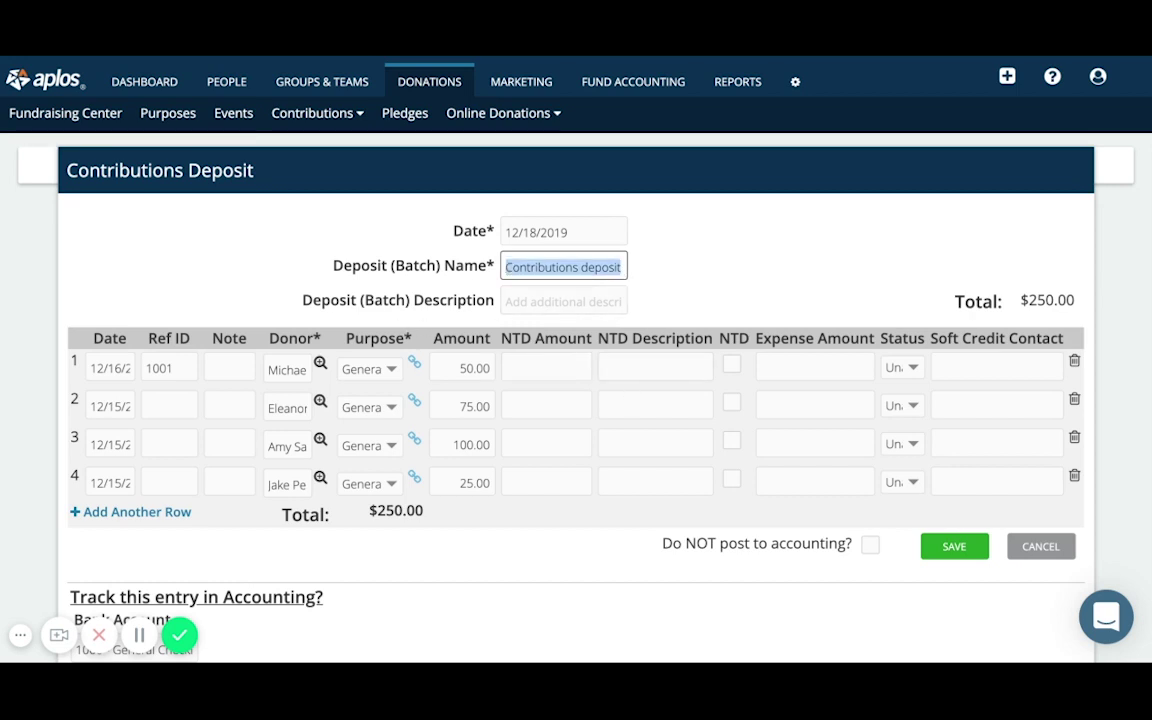
pyautogui.write('Weekly Depo')
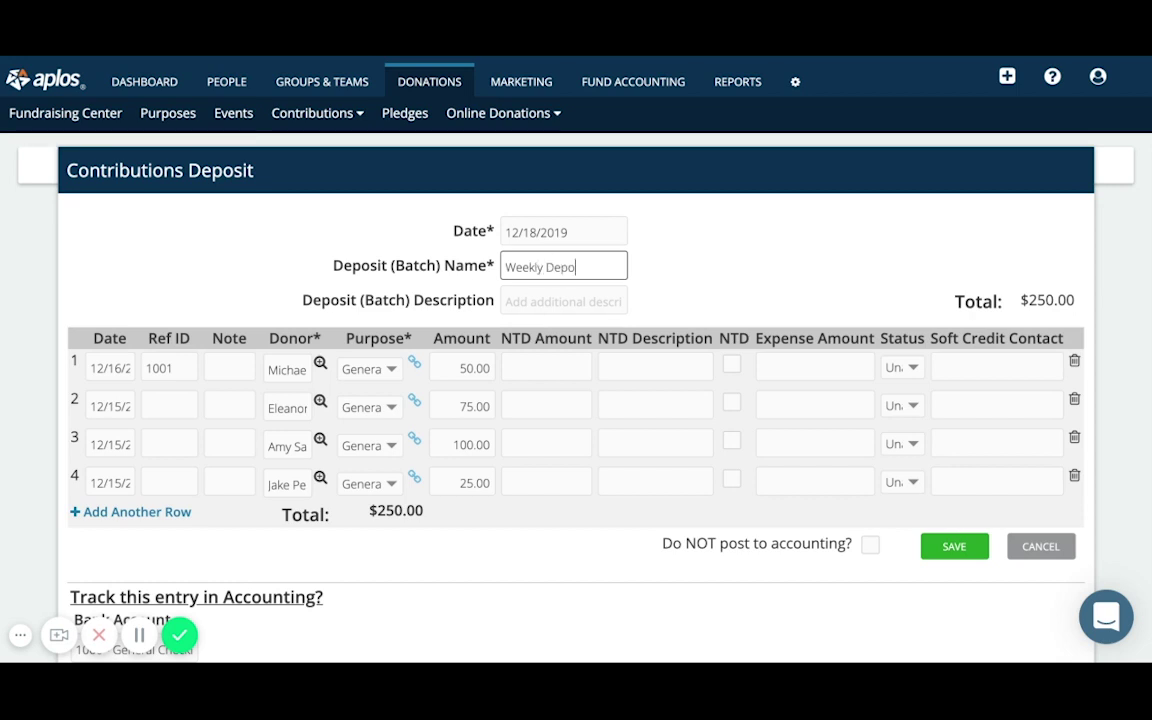
pyautogui.write('sit')
pyautogui.click(558, 309)
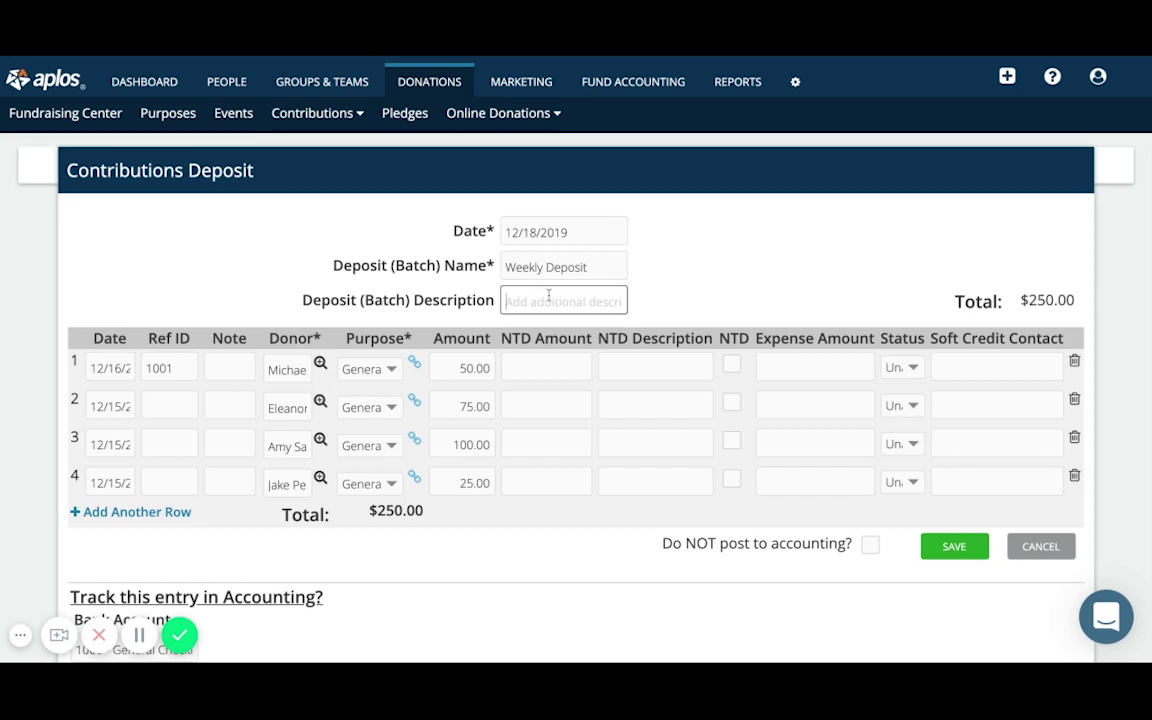
pyautogui.click(624, 268)
# Check the contribution lines, keep 1000 - General Checking as the deposit's bank account and save the deposit.
pyautogui.scroll(-1, 204, 492)
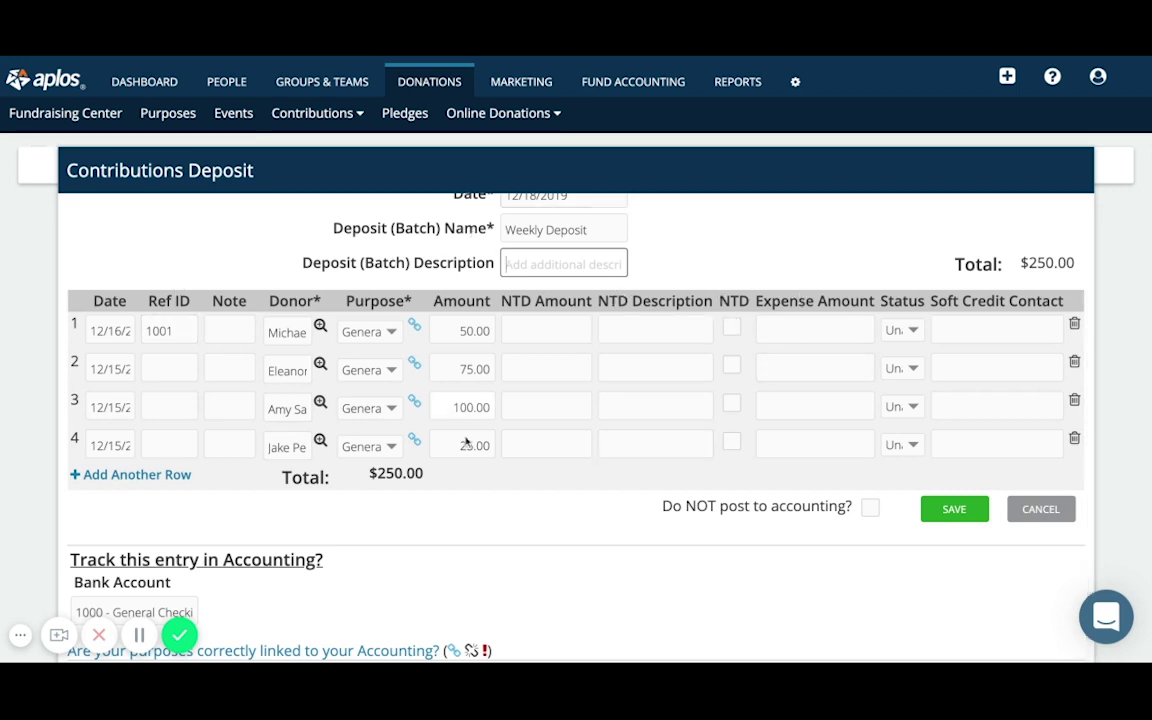
pyautogui.scroll(-1, 478, 494)
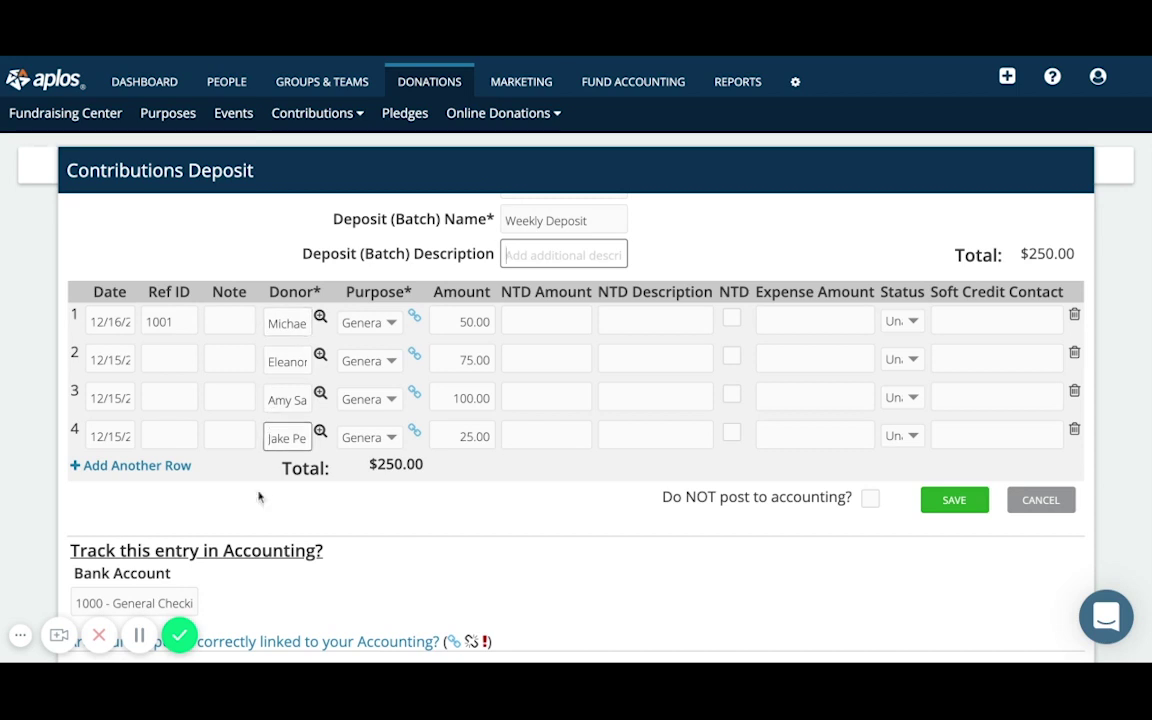
pyautogui.click(71, 601)
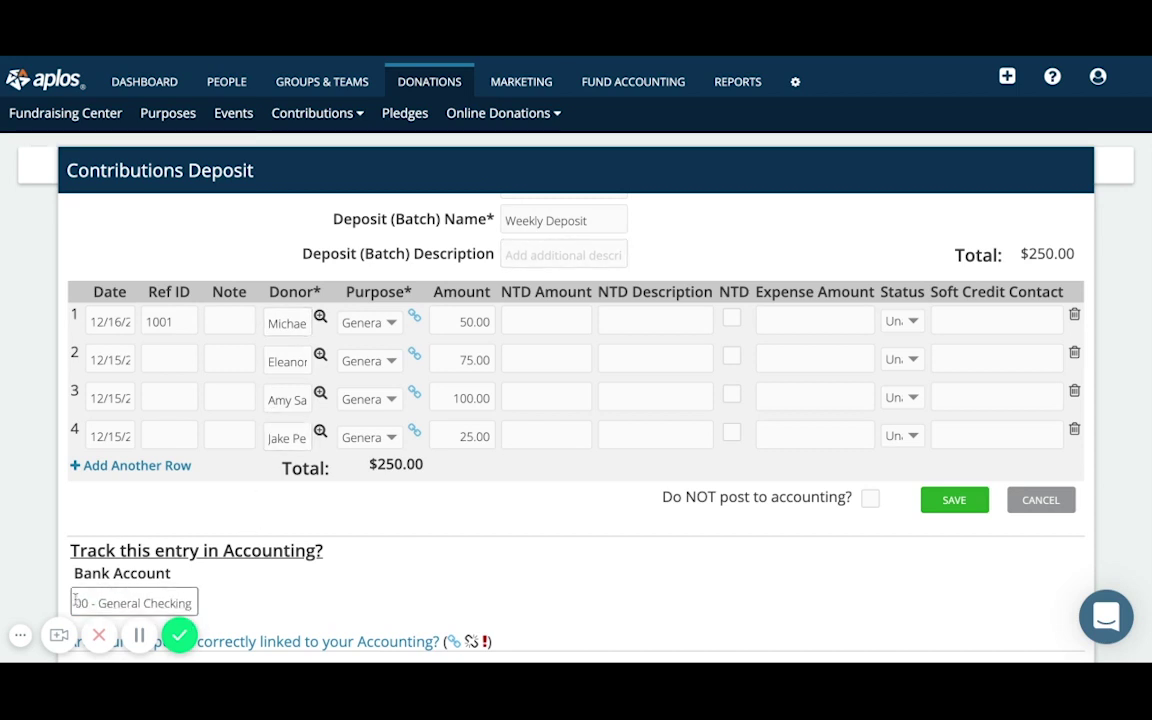
pyautogui.click(74, 600)
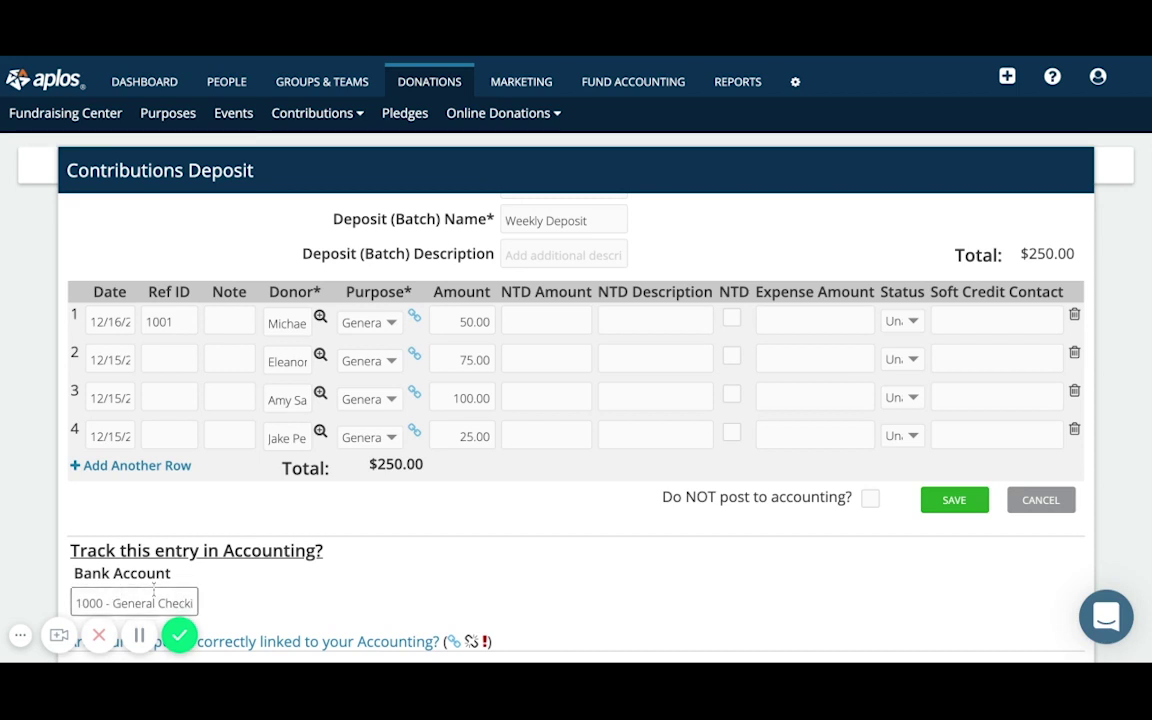
pyautogui.click(933, 510)
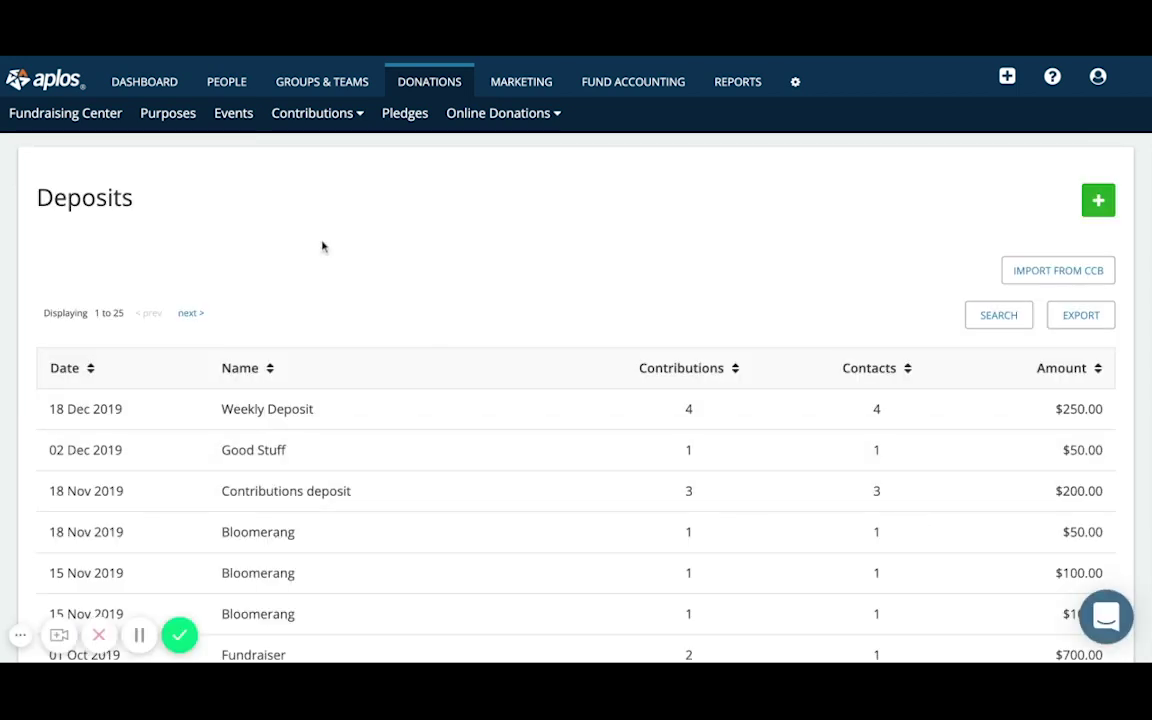
# Start a new, empty deposit from the deposits list and date it 12/18/2019.
pyautogui.moveTo(333, 113)
pyautogui.click(312, 115)
pyautogui.click(1098, 201)
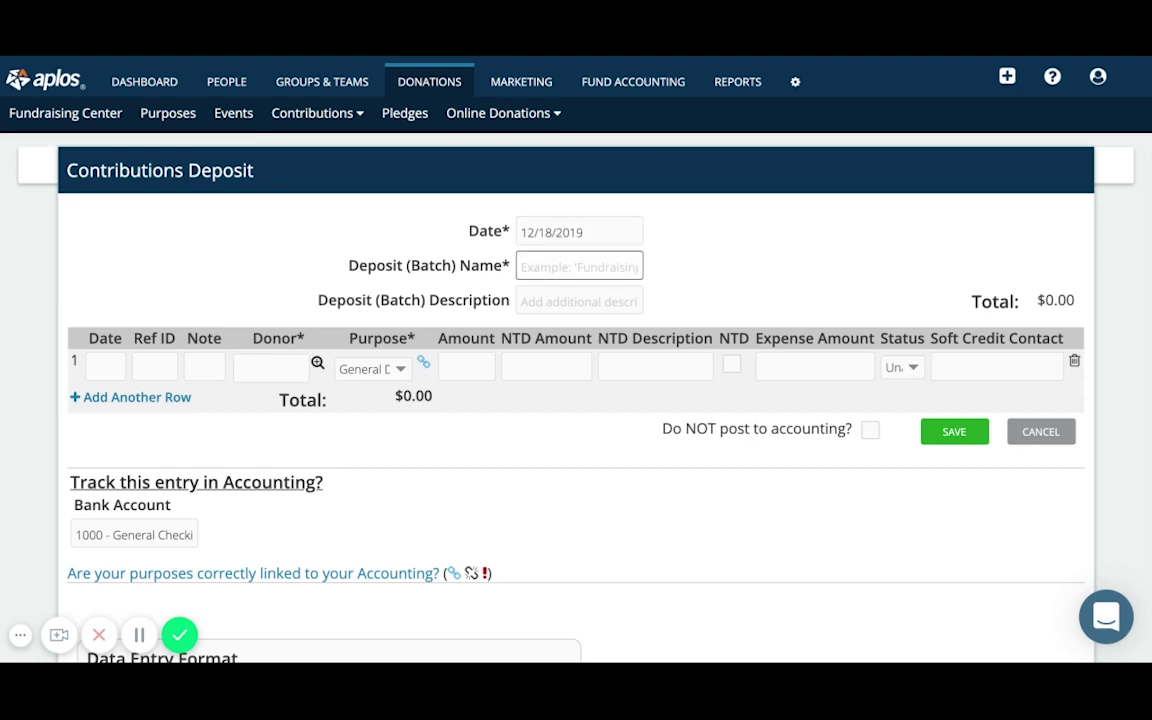
pyautogui.click(602, 232)
pyautogui.click(531, 379)
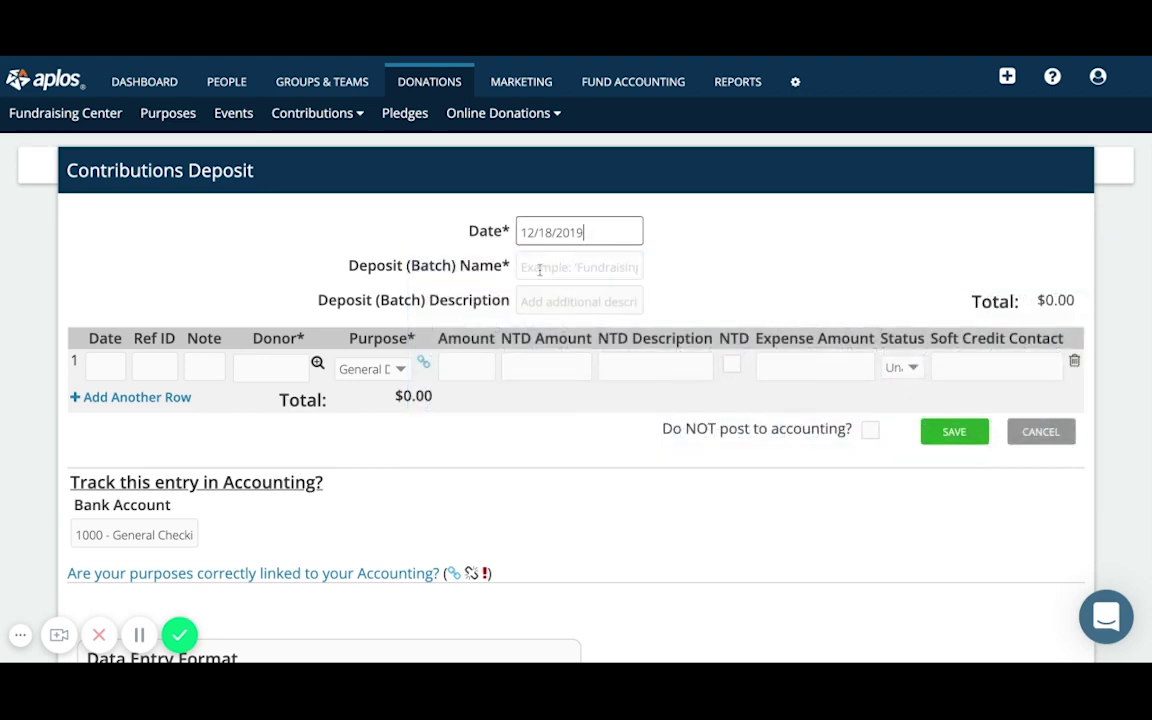
# Name the new deposit batch "Weekly Deposit - Special".
pyautogui.click(540, 268)
pyautogui.write('Weekly')
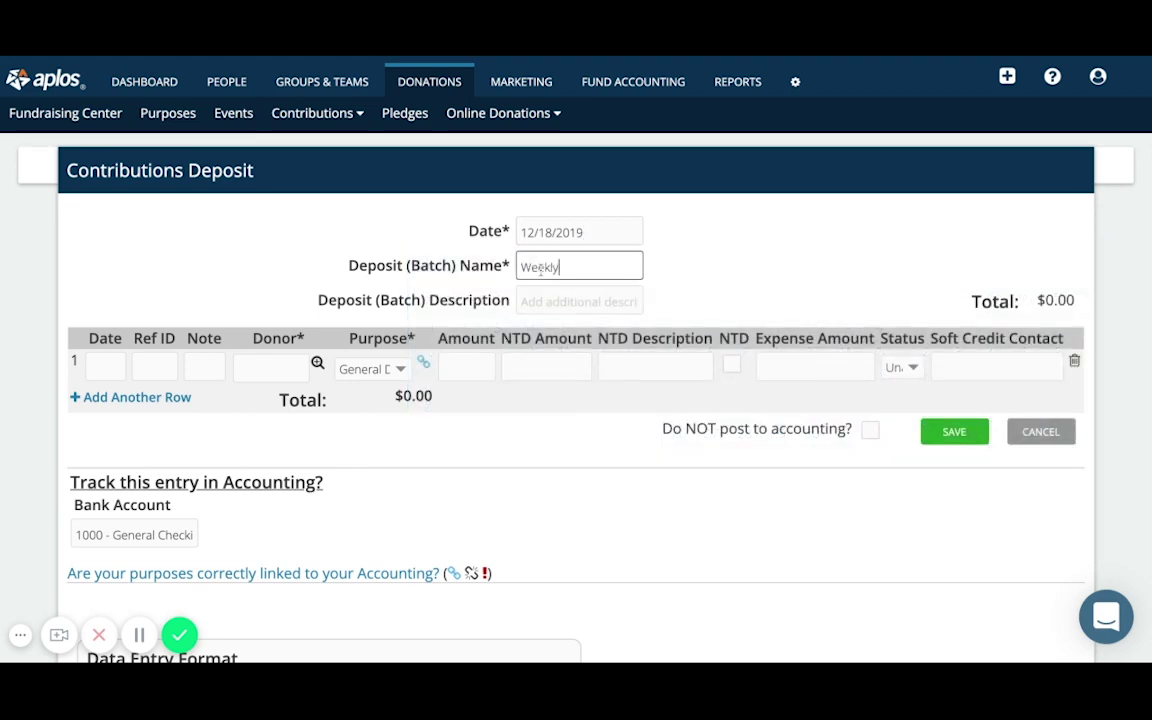
pyautogui.write(' S')
pyautogui.write('eposit')
pyautogui.click(524, 309)
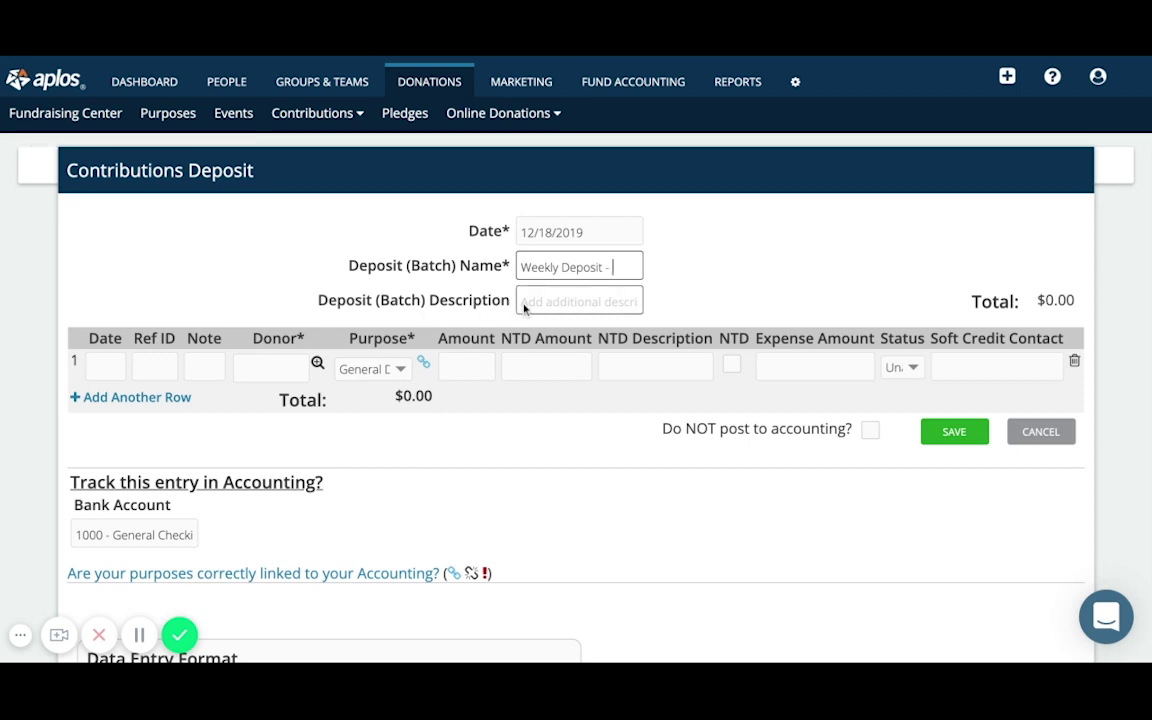
pyautogui.write('Special')
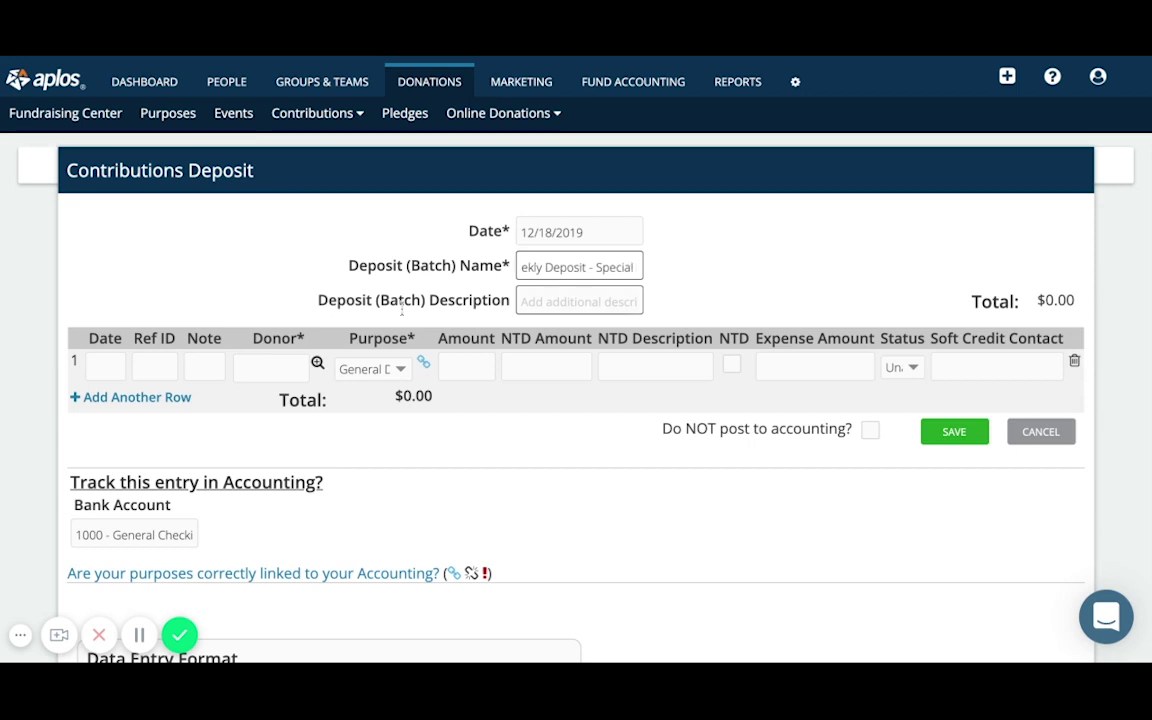
pyautogui.click(439, 435)
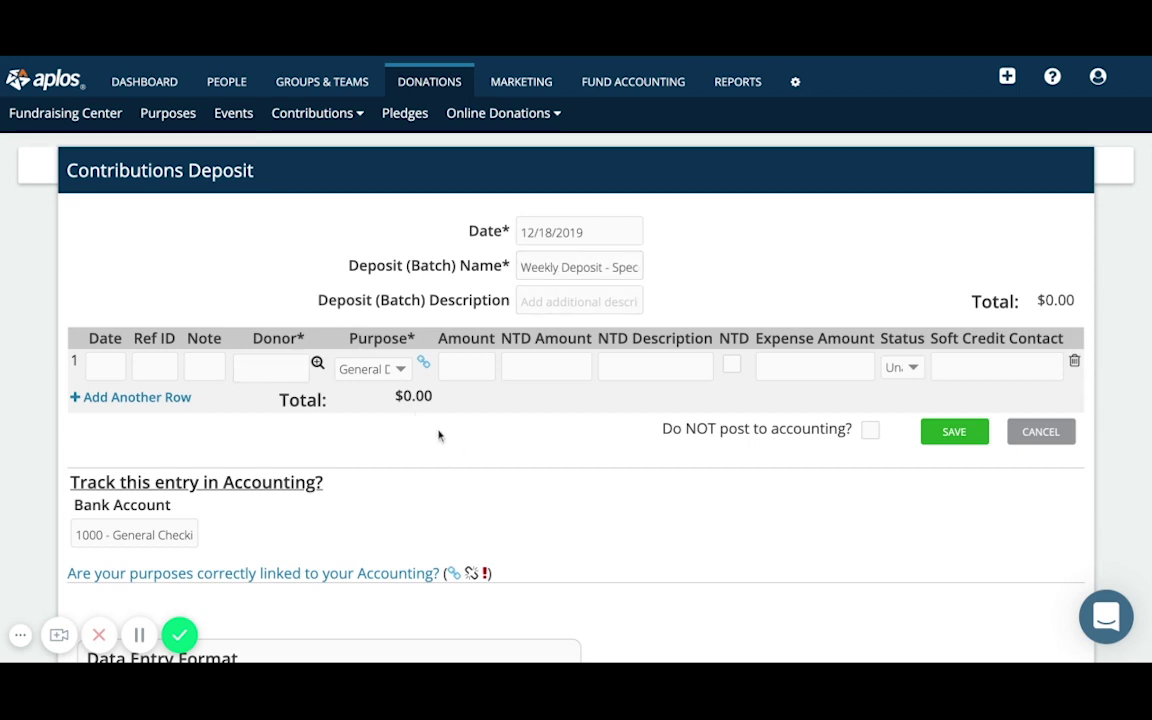
# Enter reference ID 2345 and the note AfterSchool on the deposit's first line.
pyautogui.click(263, 367)
pyautogui.click(154, 366)
pyautogui.click(105, 366)
pyautogui.click(154, 364)
pyautogui.click(402, 341)
pyautogui.click(277, 371)
pyautogui.click(155, 368)
pyautogui.write('2345')
pyautogui.press('Tab')
pyautogui.click(250, 371)
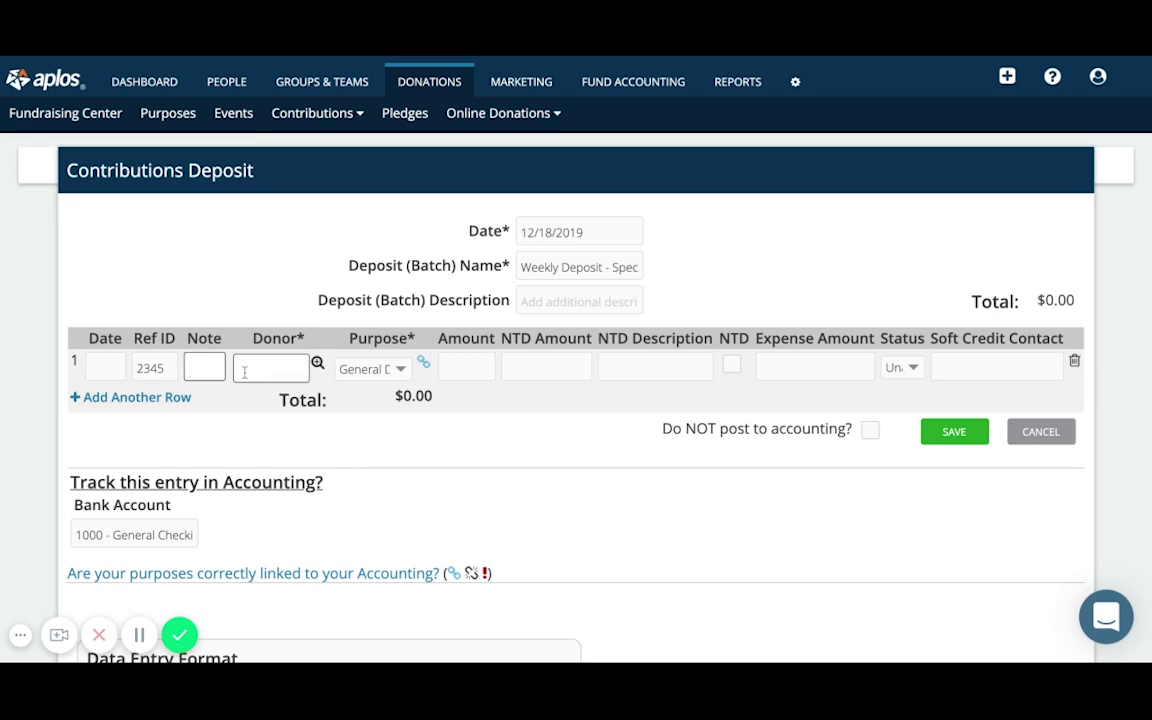
pyautogui.write('AfterSch')
pyautogui.write('ool')
# On the first line, choose the donor of the earlier 25.00 contribution, the After School purpose and an amount of 25.
pyautogui.click(287, 367)
pyautogui.write('jake')
pyautogui.click(297, 399)
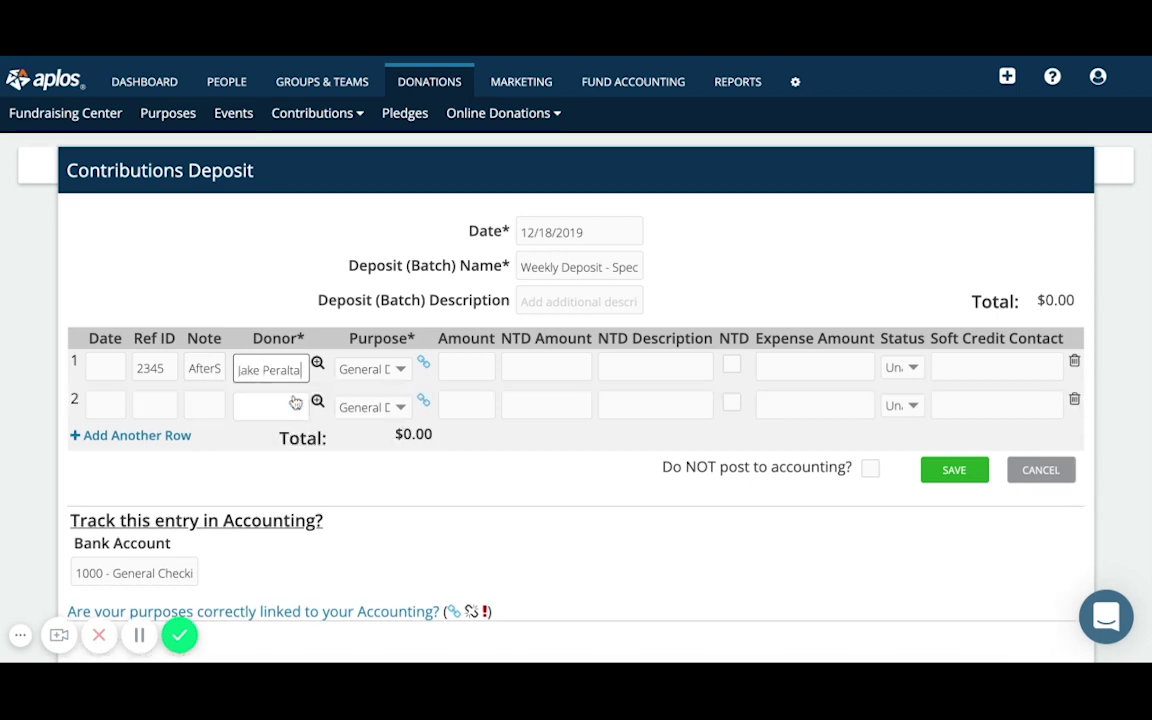
pyautogui.click(404, 369)
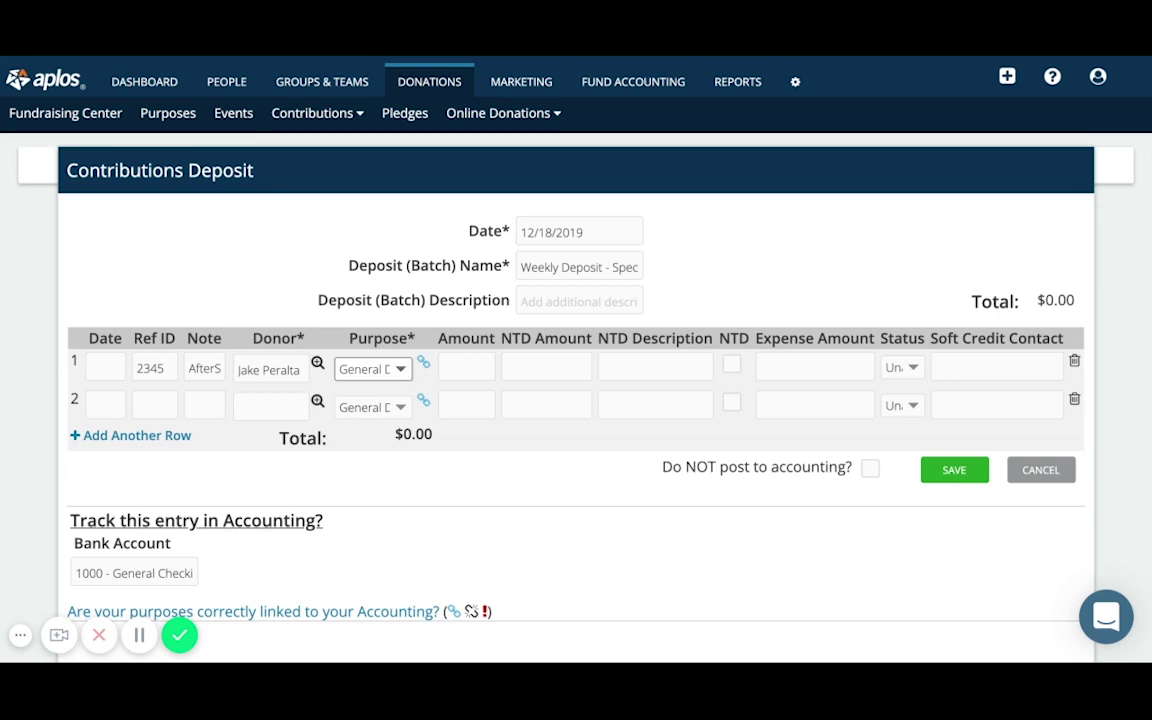
pyautogui.press('a')
pyautogui.click(477, 368)
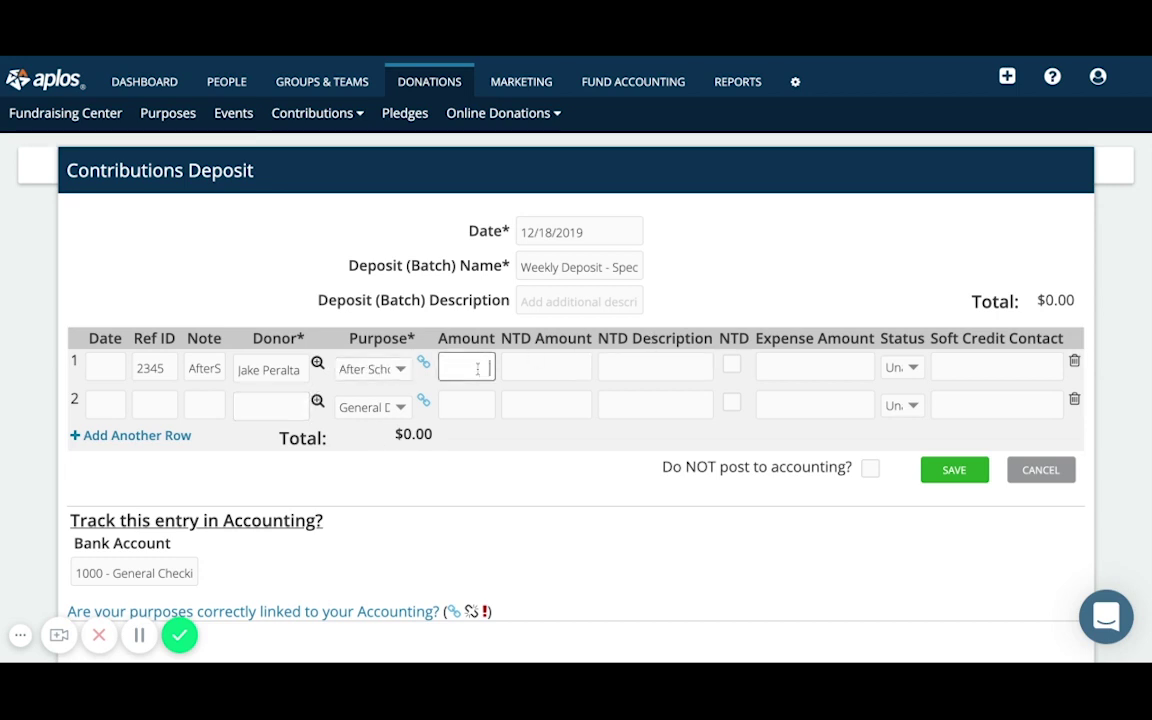
pyautogui.write('25')
# On the second line, choose the donor of the earlier 100.00 contribution, keep General Donations and set the amount to 100.
pyautogui.click(197, 406)
pyautogui.click(255, 407)
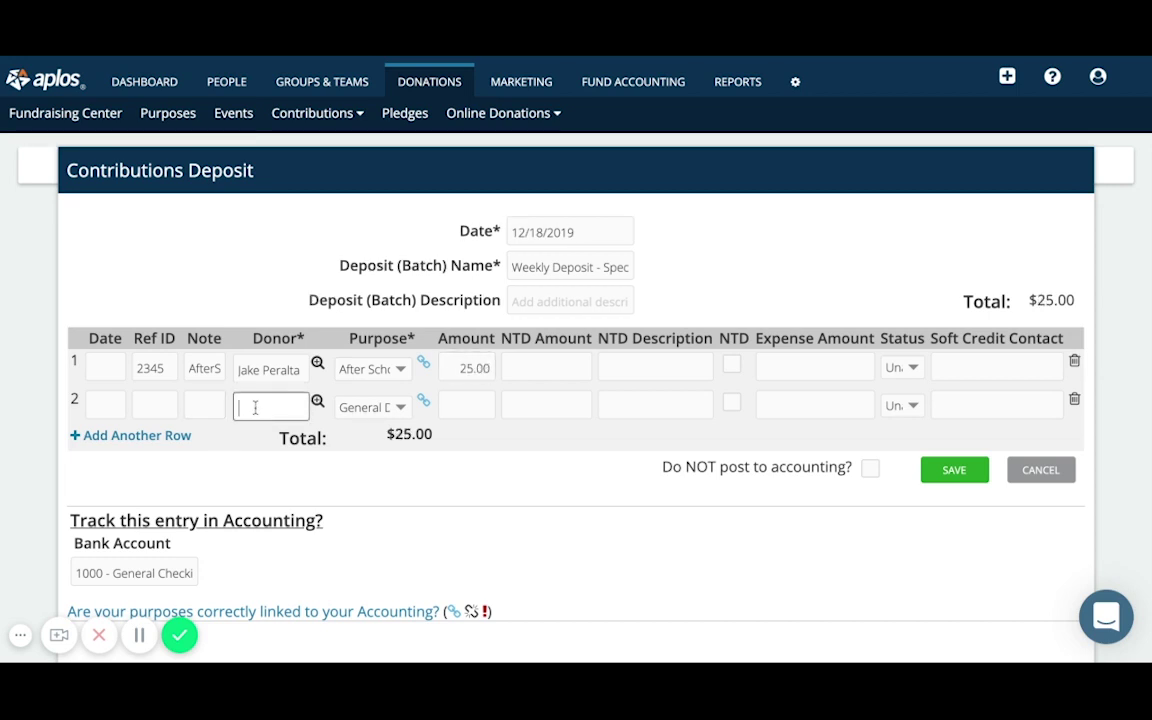
pyautogui.write('Amy')
pyautogui.click(272, 438)
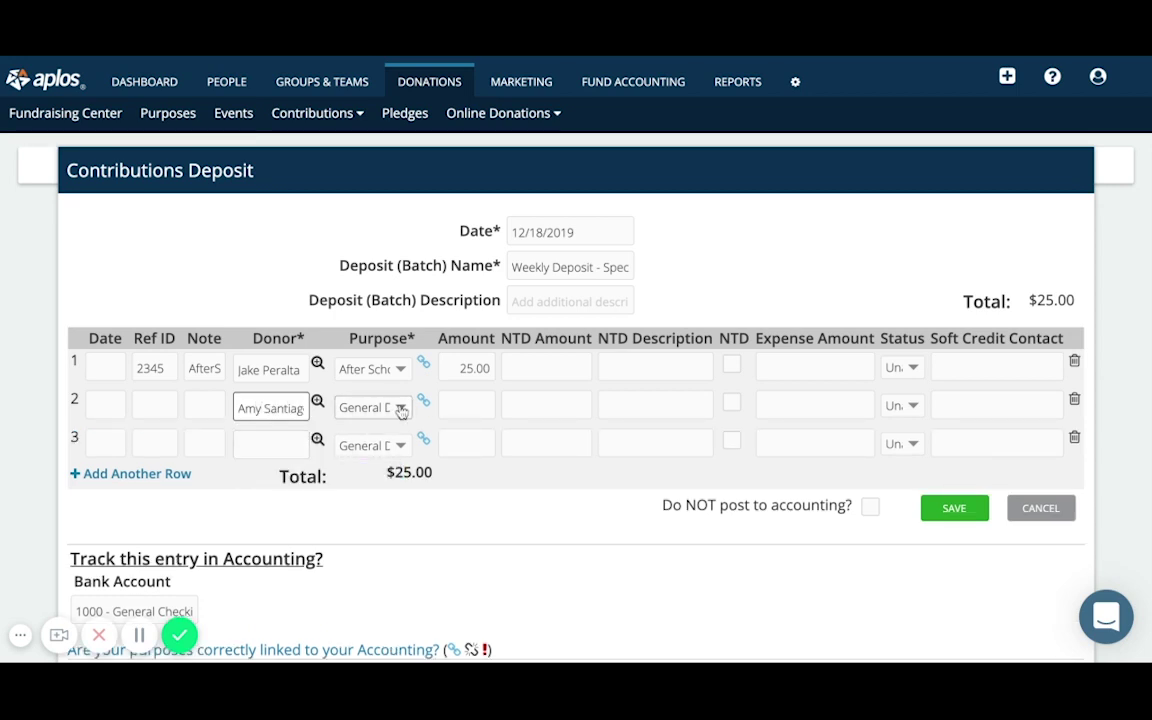
pyautogui.click(401, 409)
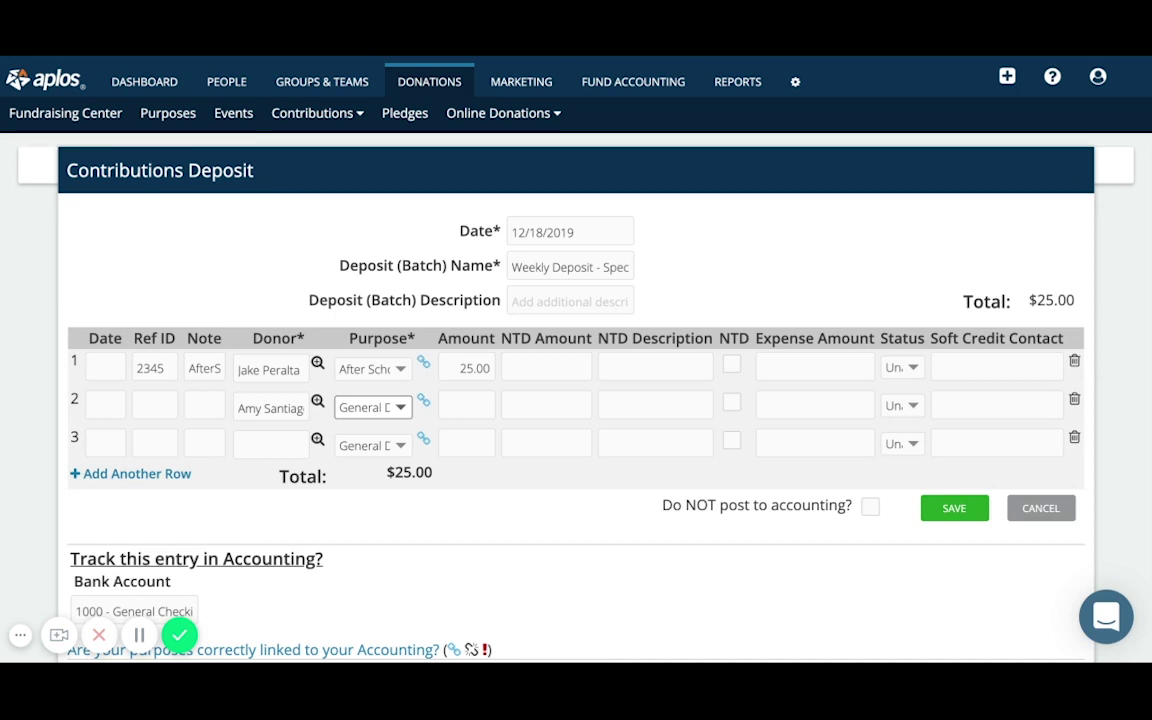
pyautogui.click(451, 405)
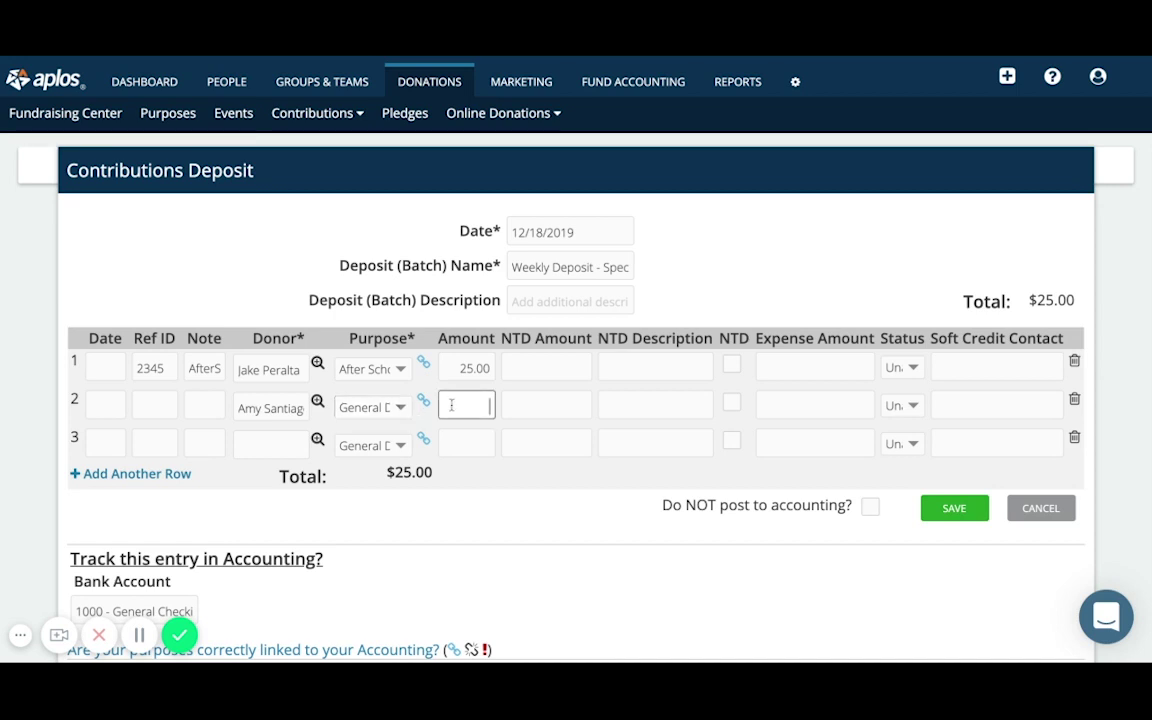
pyautogui.write('100')
# On the deposit's third line, choose the donor of the earlier 50.00 contribution with reference 1001 and keep the General Donations purpose.
pyautogui.click(265, 446)
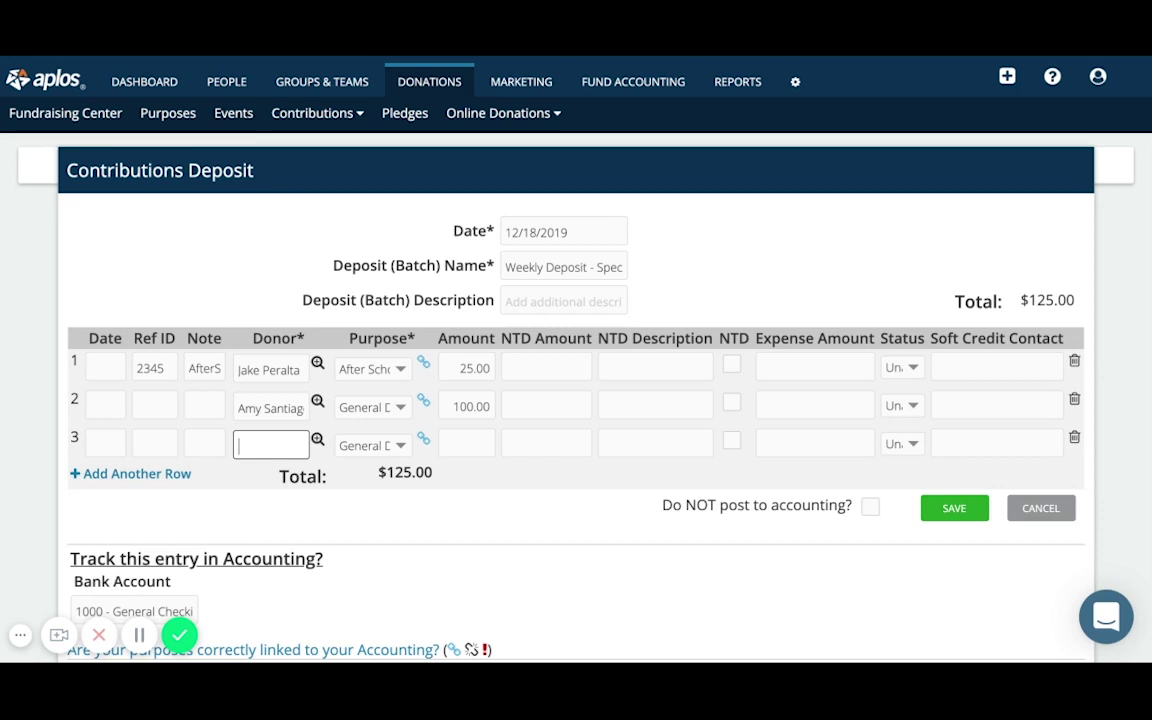
pyautogui.write('Mich')
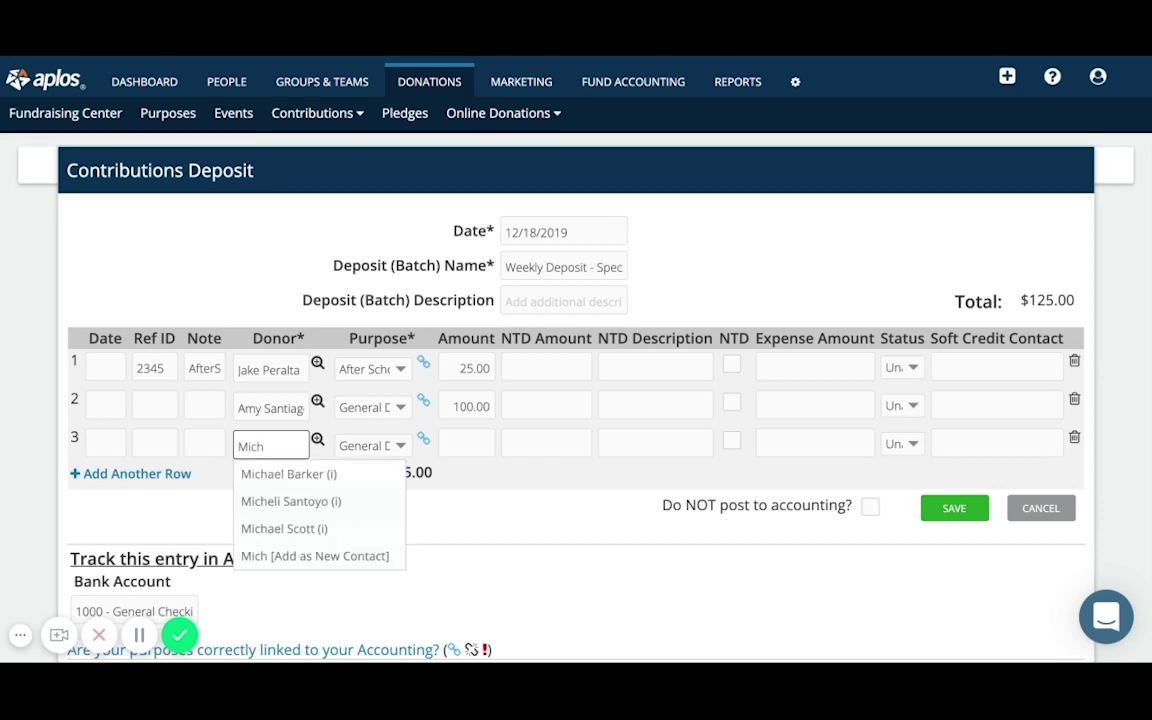
pyautogui.click(290, 528)
pyautogui.press('Tab')
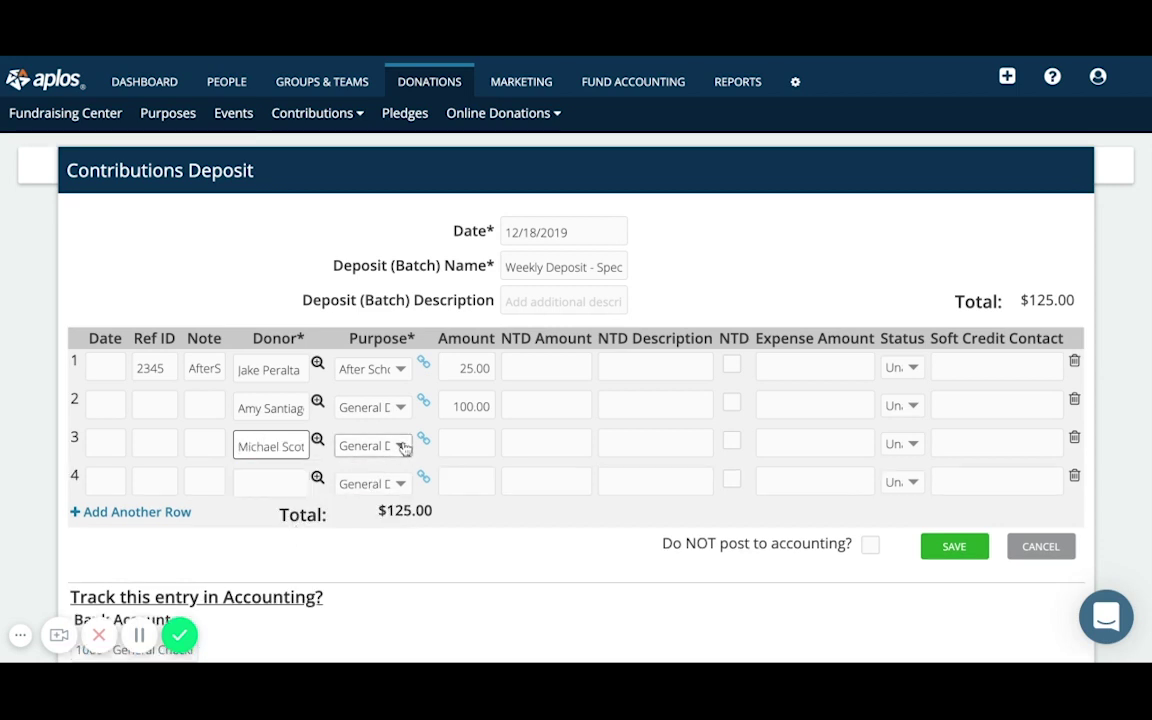
pyautogui.press('Tab')
pyautogui.click(457, 449)
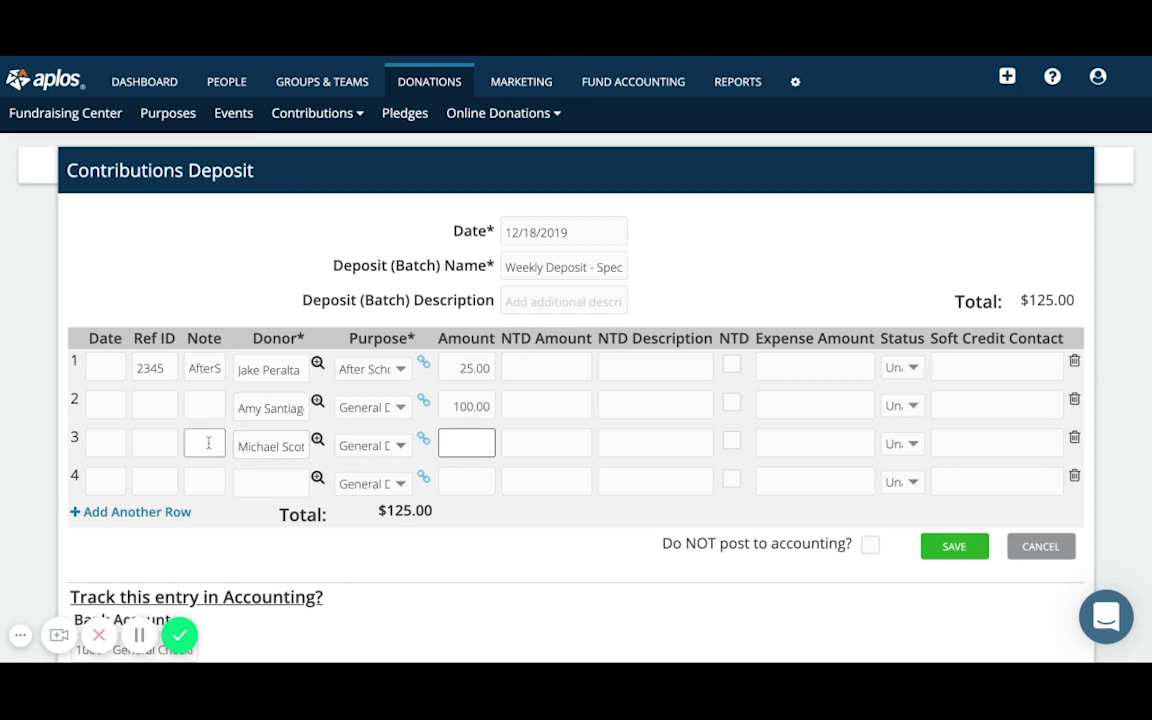
# Enter reference ID 1002 and an amount of 50 on the deposit's third line.
pyautogui.click(157, 443)
pyautogui.write('1002')
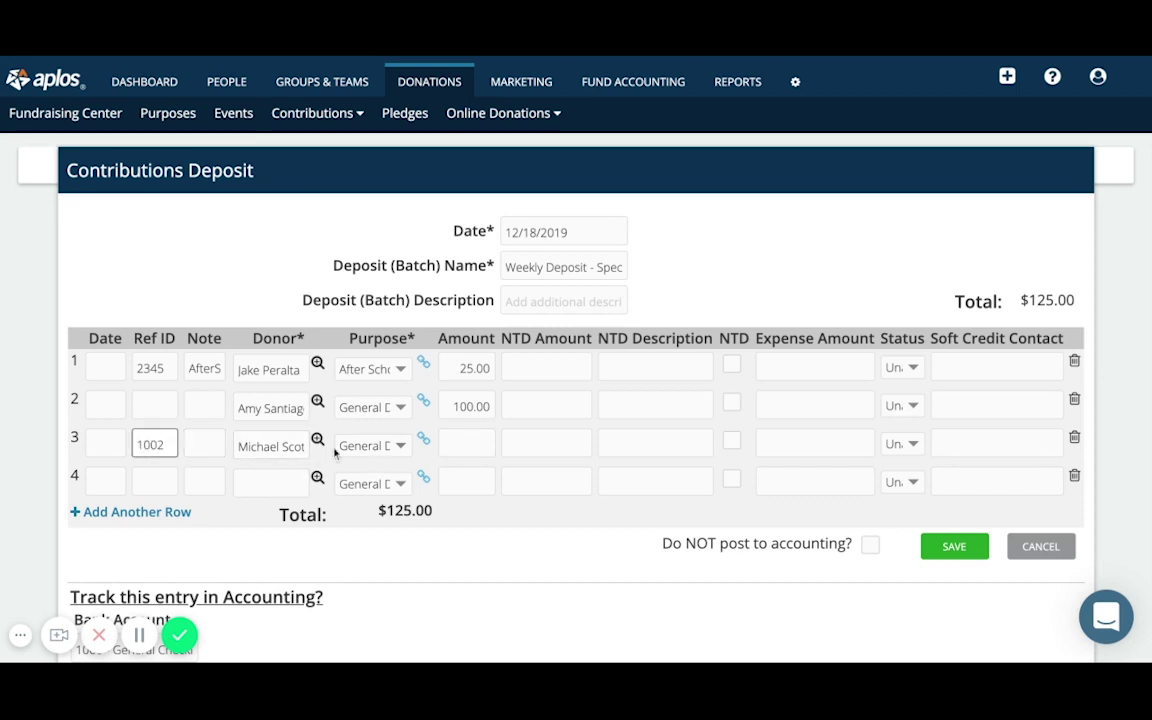
pyautogui.click(474, 452)
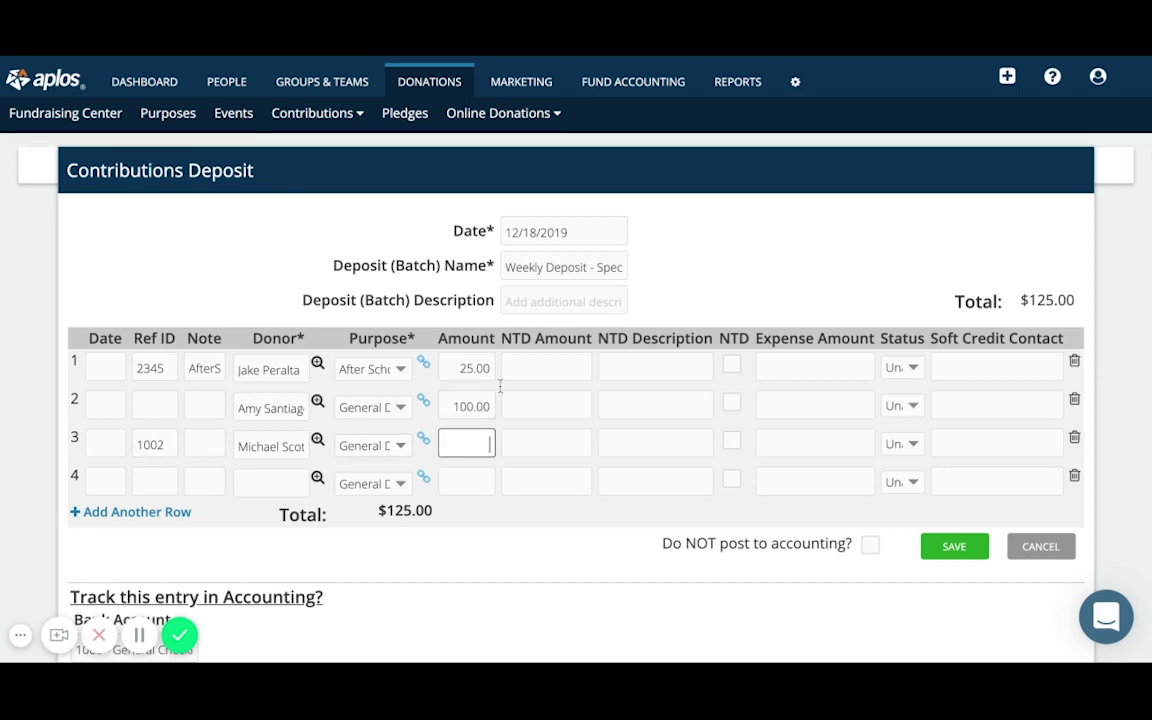
pyautogui.write('50')
pyautogui.click(511, 540)
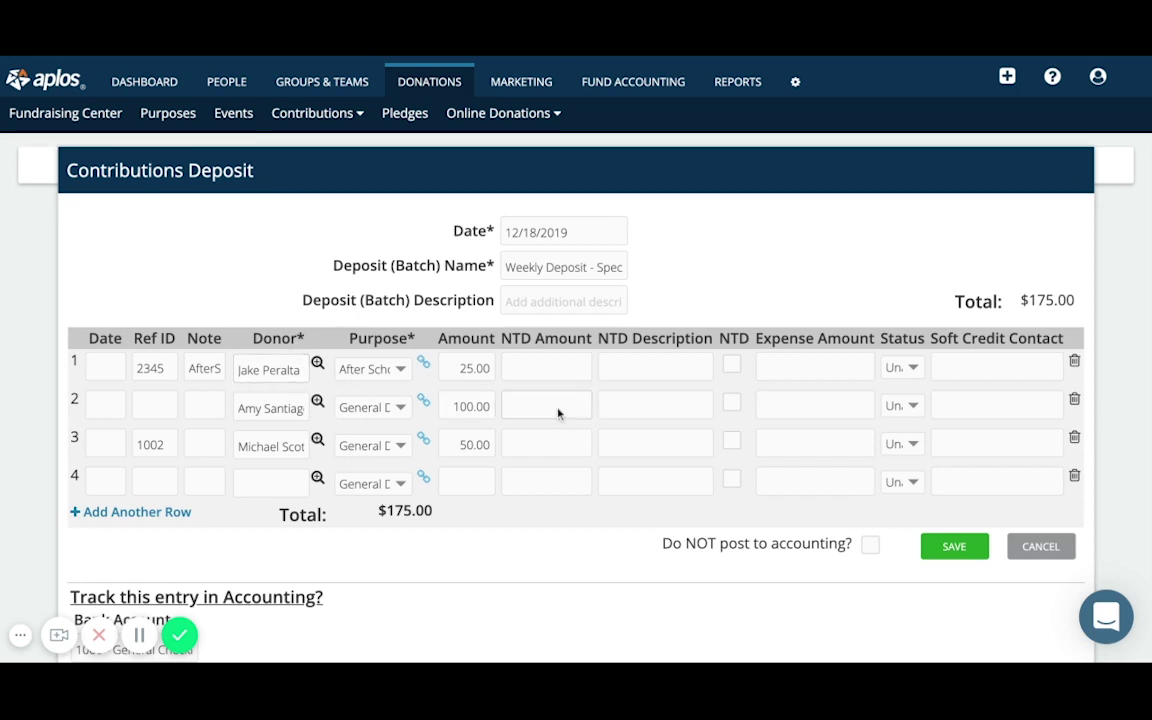
# Check the bank account used for accounting and save the Weekly Deposit - Special batch.
pyautogui.scroll(-1, 595, 404)
pyautogui.scroll(-1, 595, 404)
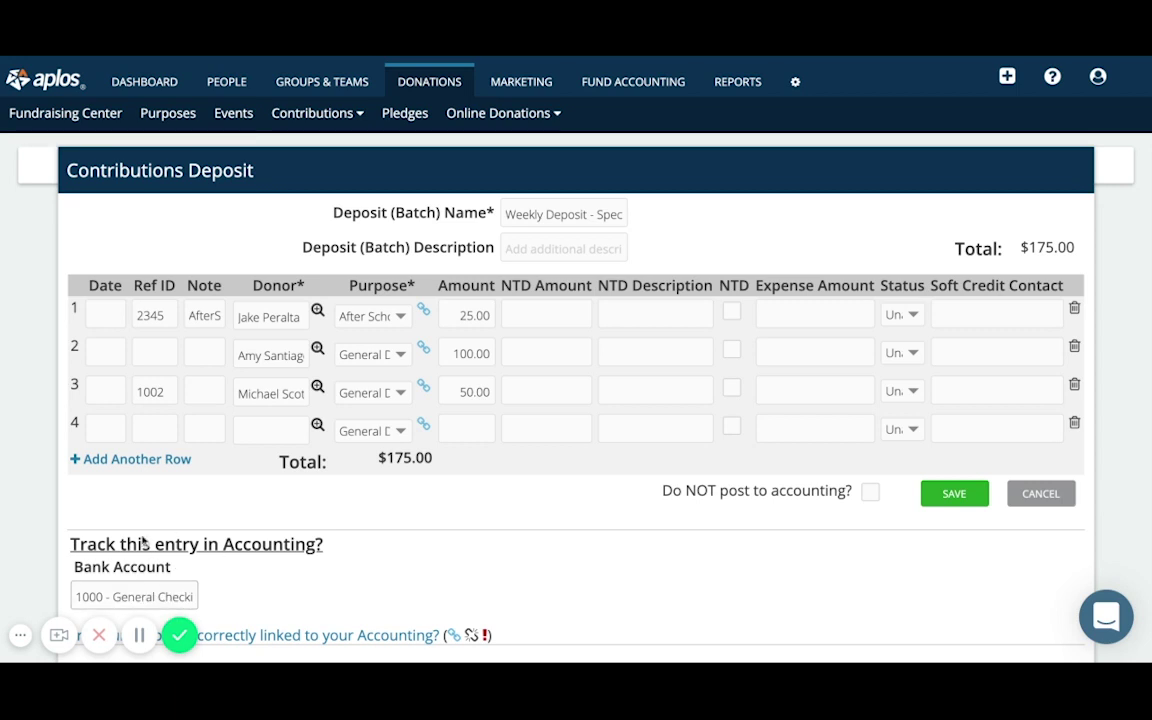
pyautogui.click(962, 494)
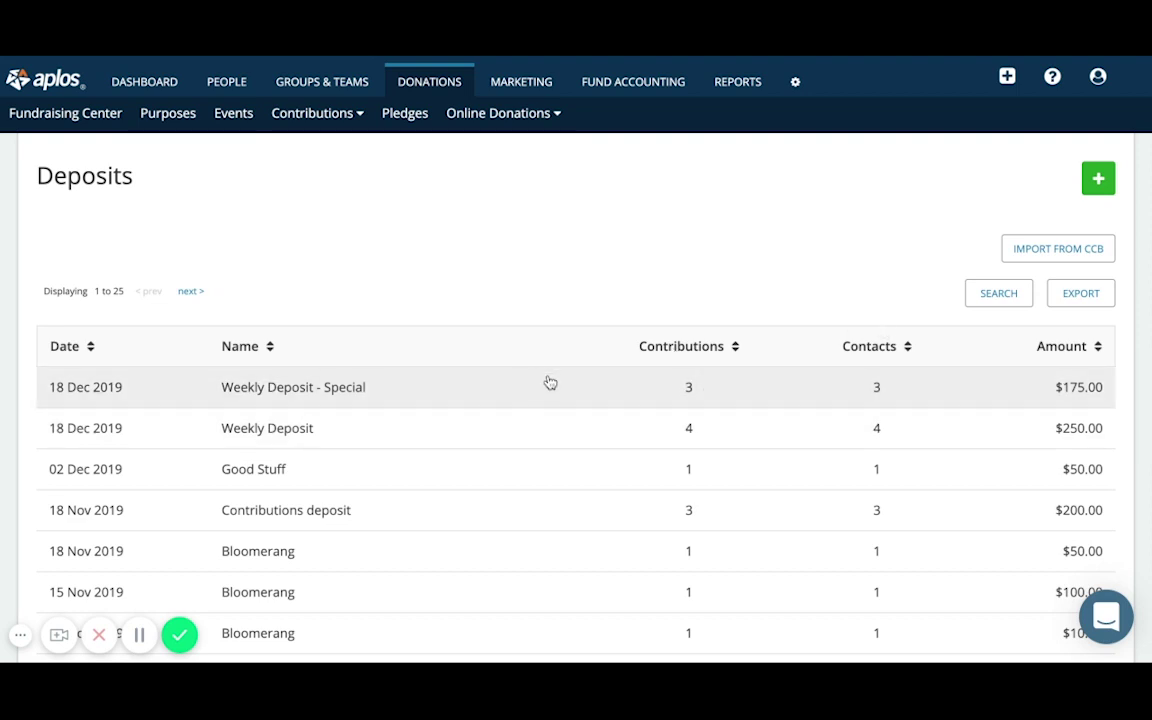
# Open the contributions list and review the entries belonging to the Weekly Deposit - Special batch.
pyautogui.scroll(1, 549, 404)
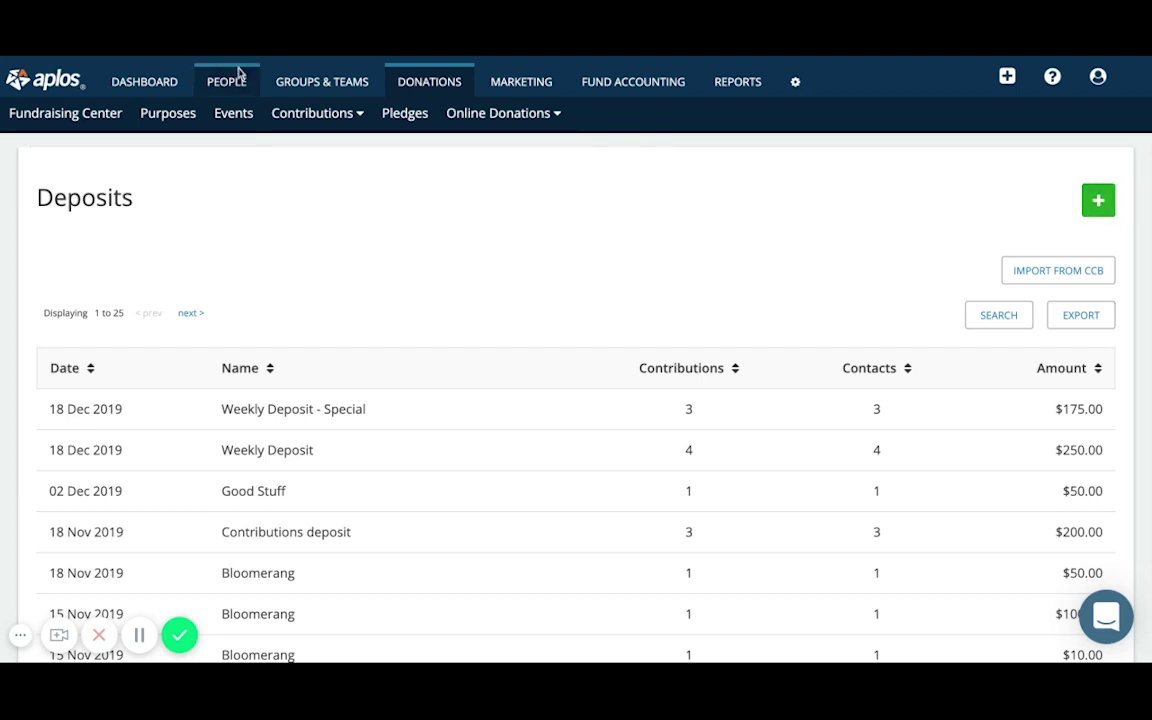
pyautogui.moveTo(312, 113)
pyautogui.click(313, 142)
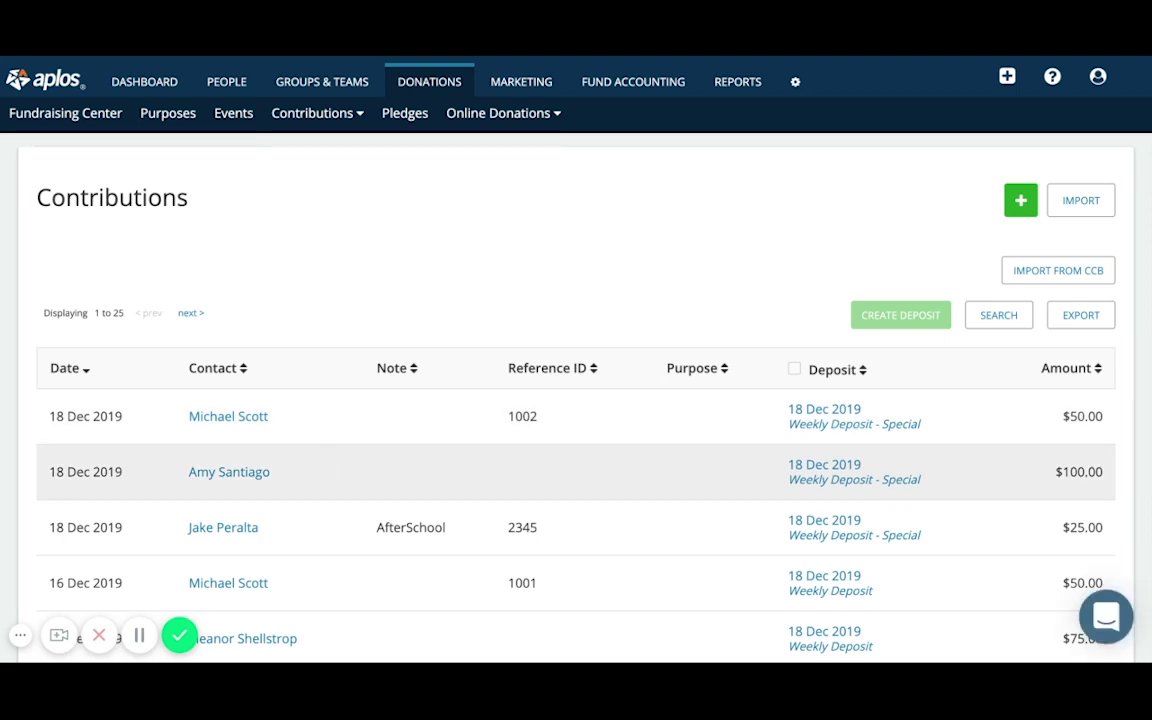
pyautogui.scroll(-2, 334, 460)
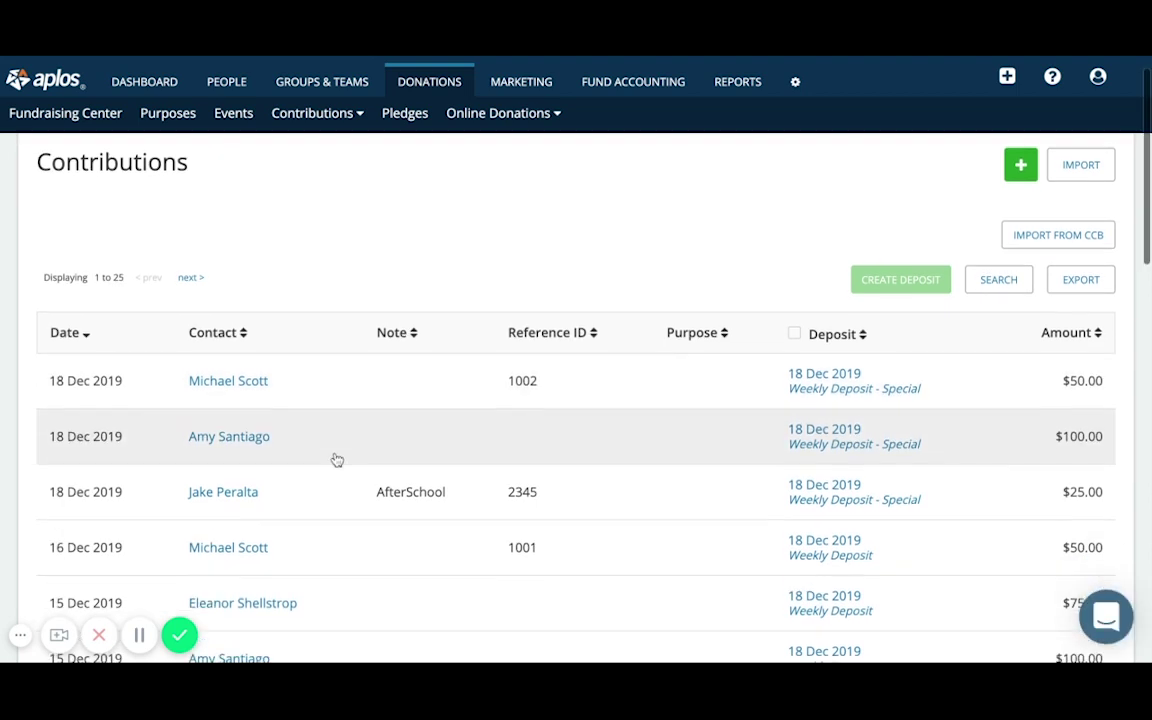
pyautogui.scroll(2, 334, 460)
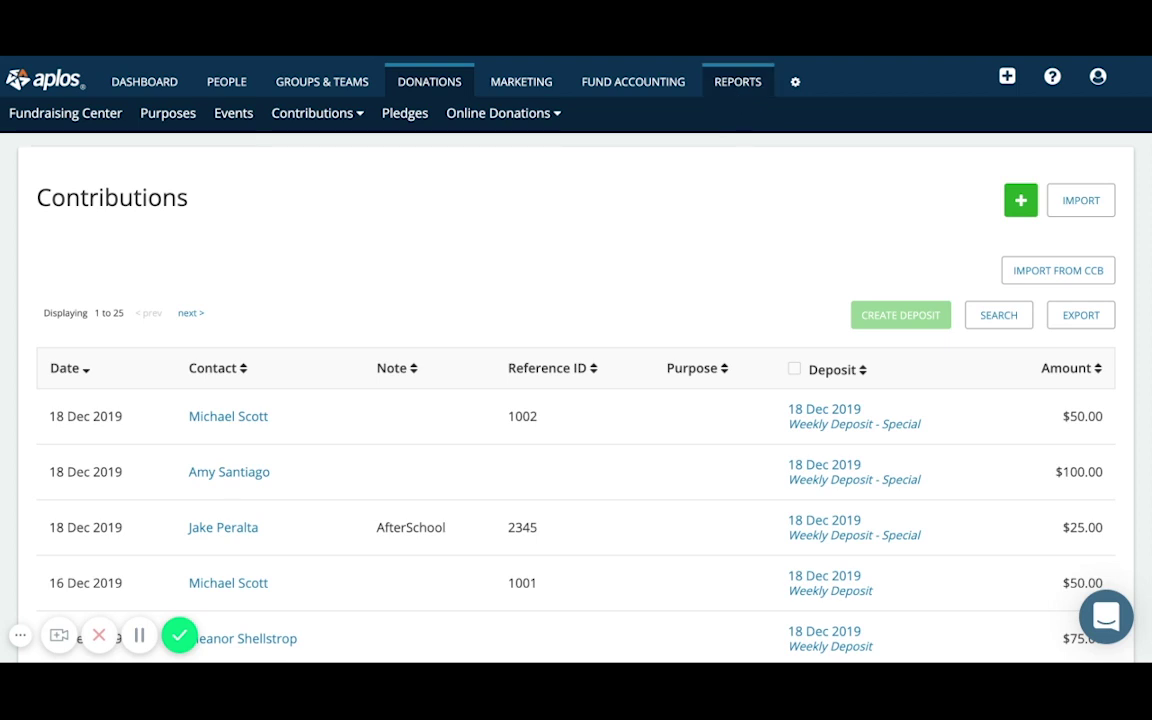
# Open the Donations by Contact report and review each contact's donation, NTD and total amounts for the year to date.
pyautogui.click(737, 81)
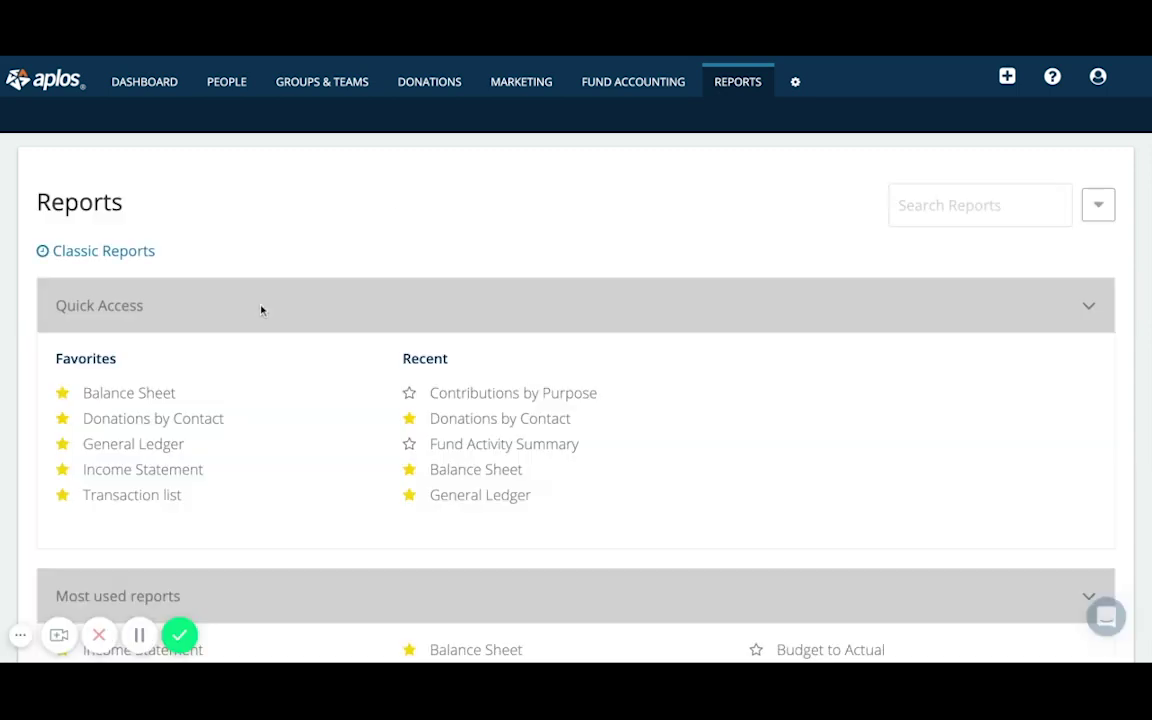
pyautogui.scroll(-10, 261, 310)
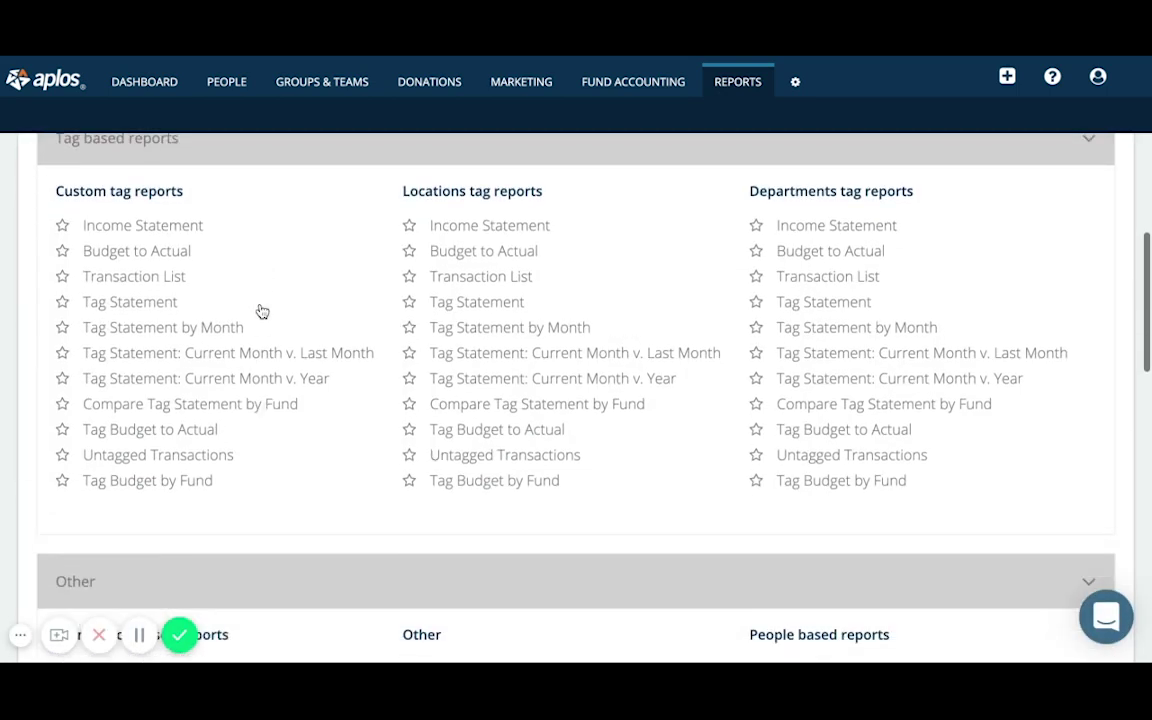
pyautogui.scroll(-5, 261, 310)
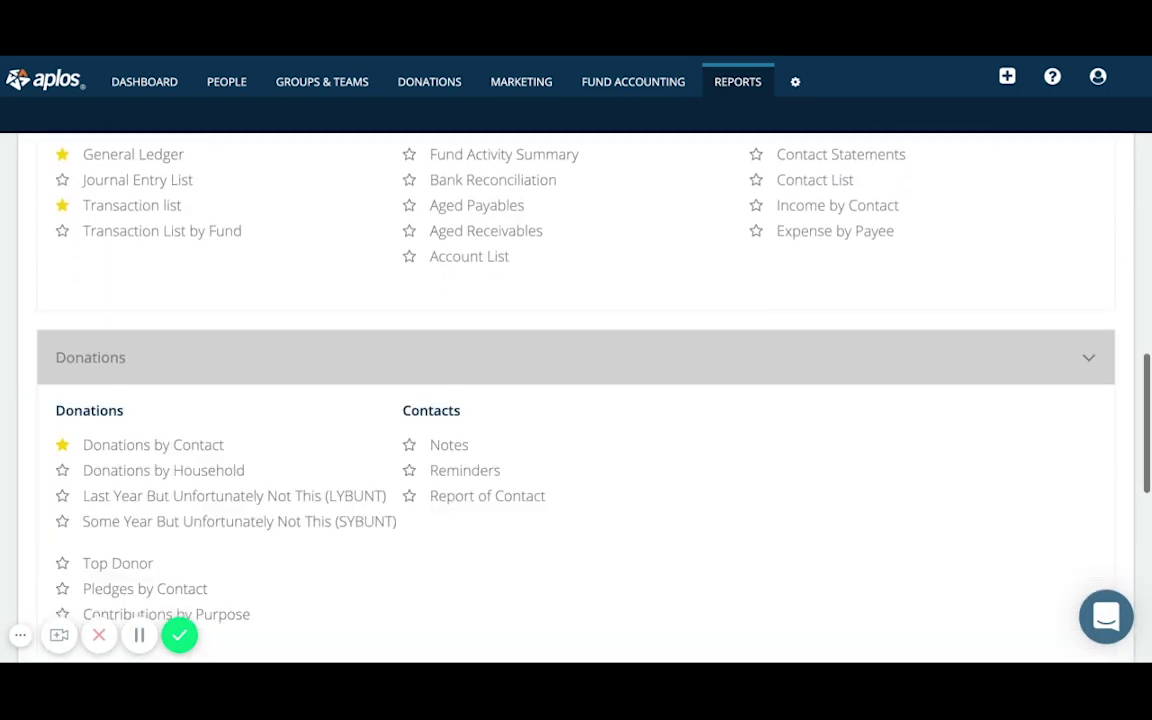
pyautogui.scroll(-2, 261, 310)
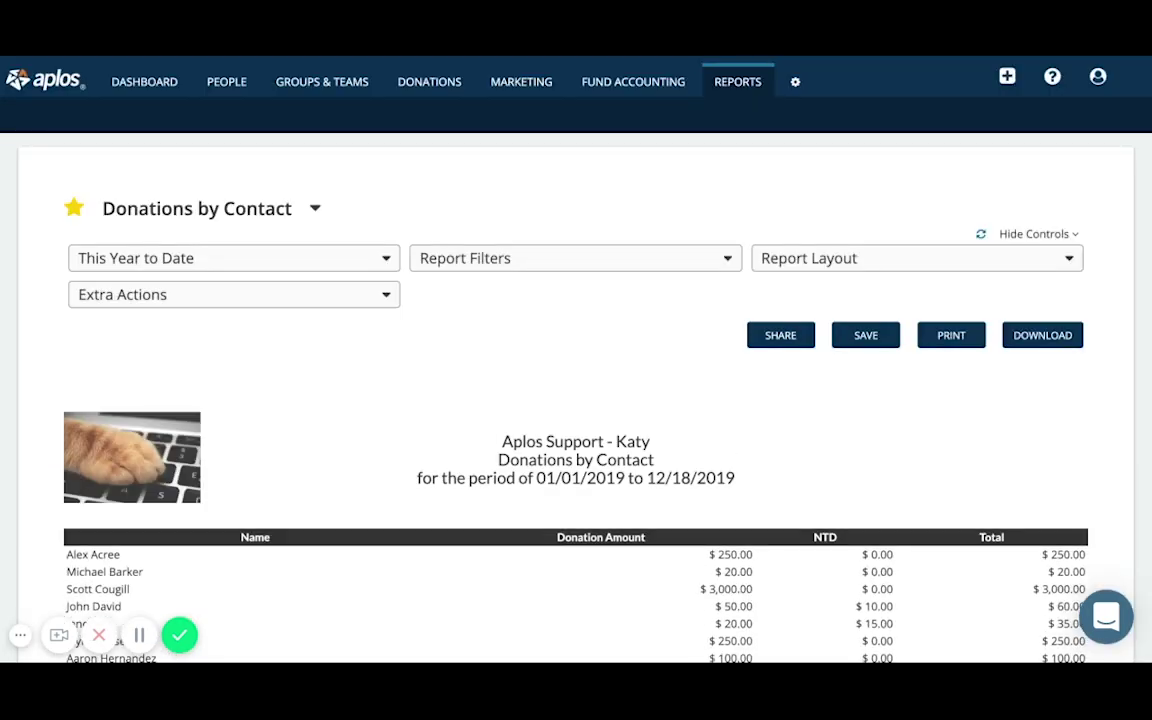
pyautogui.scroll(-3, 576, 400)
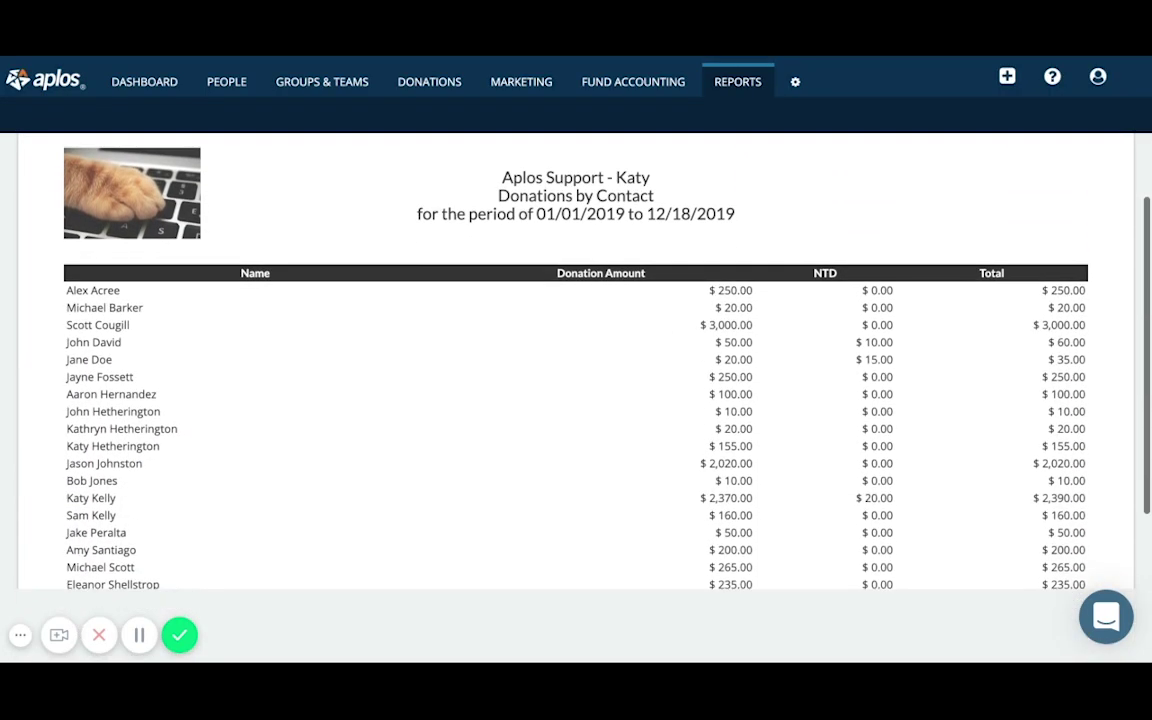
pyautogui.scroll(-1, 255, 359)
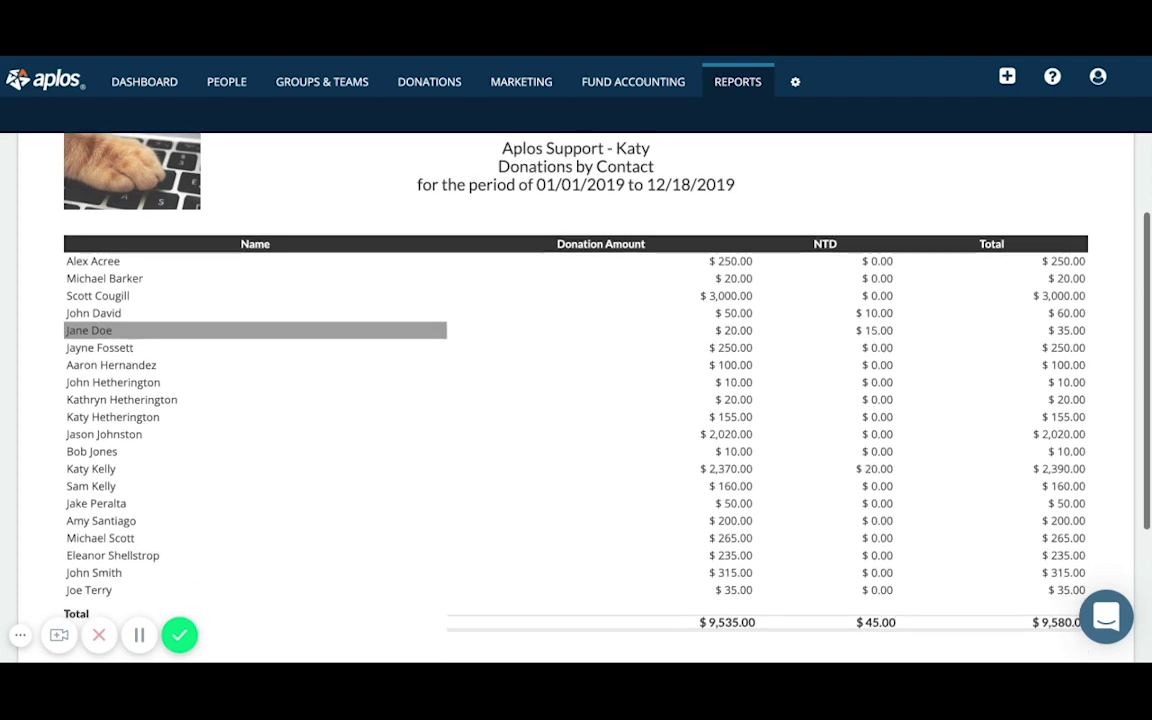
pyautogui.scroll(1, 255, 330)
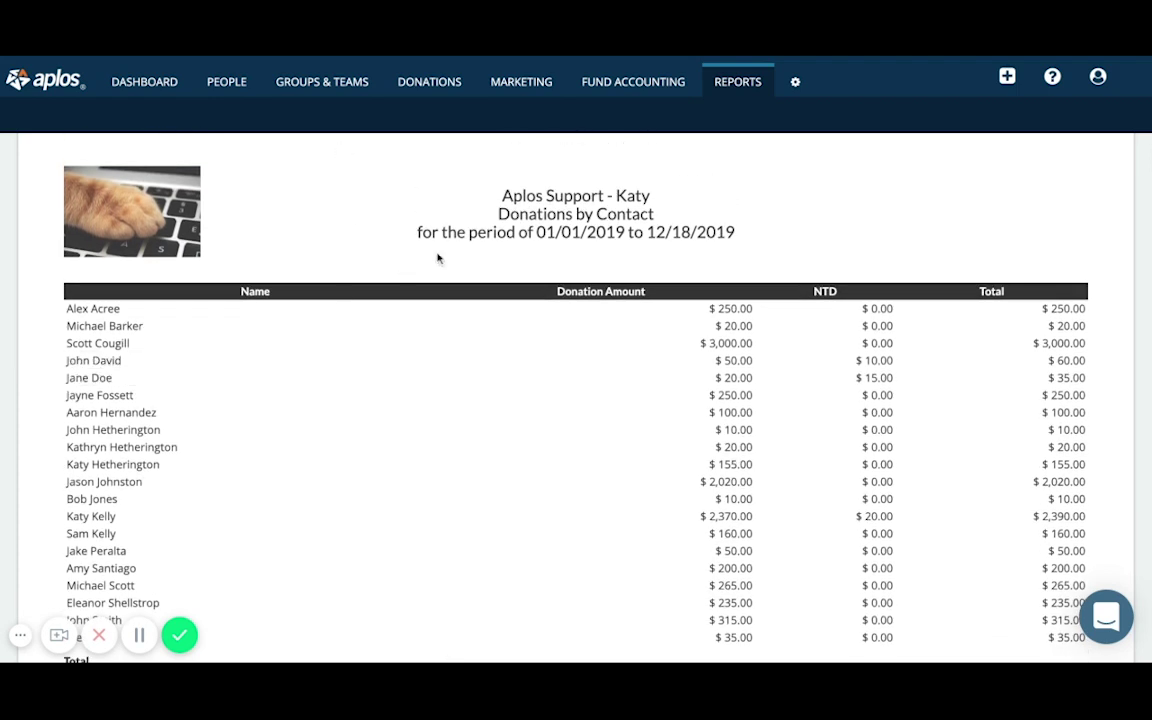
pyautogui.scroll(3, 463, 250)
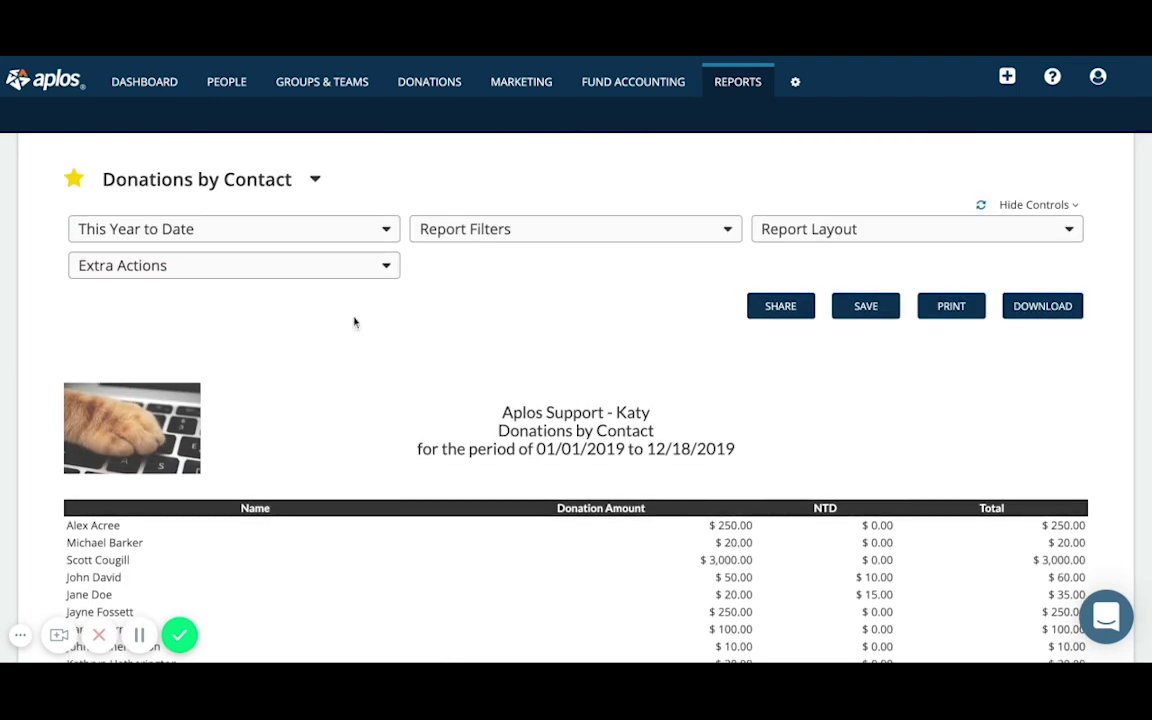
pyautogui.scroll(-1, 333, 331)
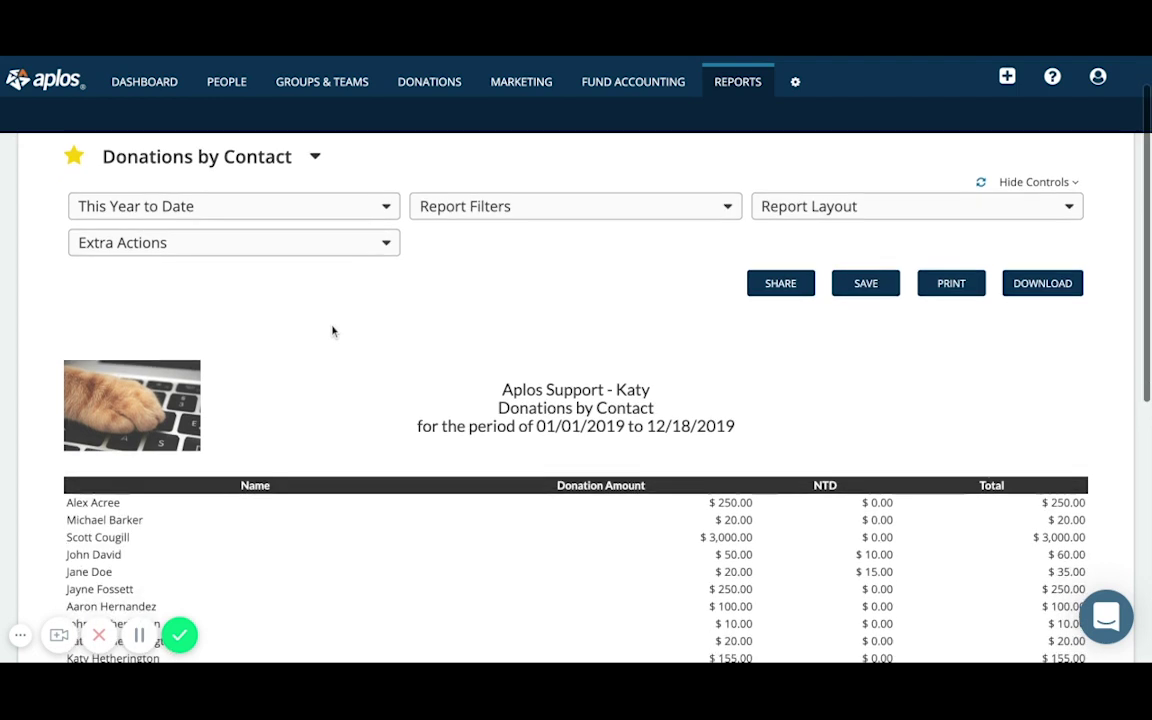
pyautogui.scroll(1, 333, 331)
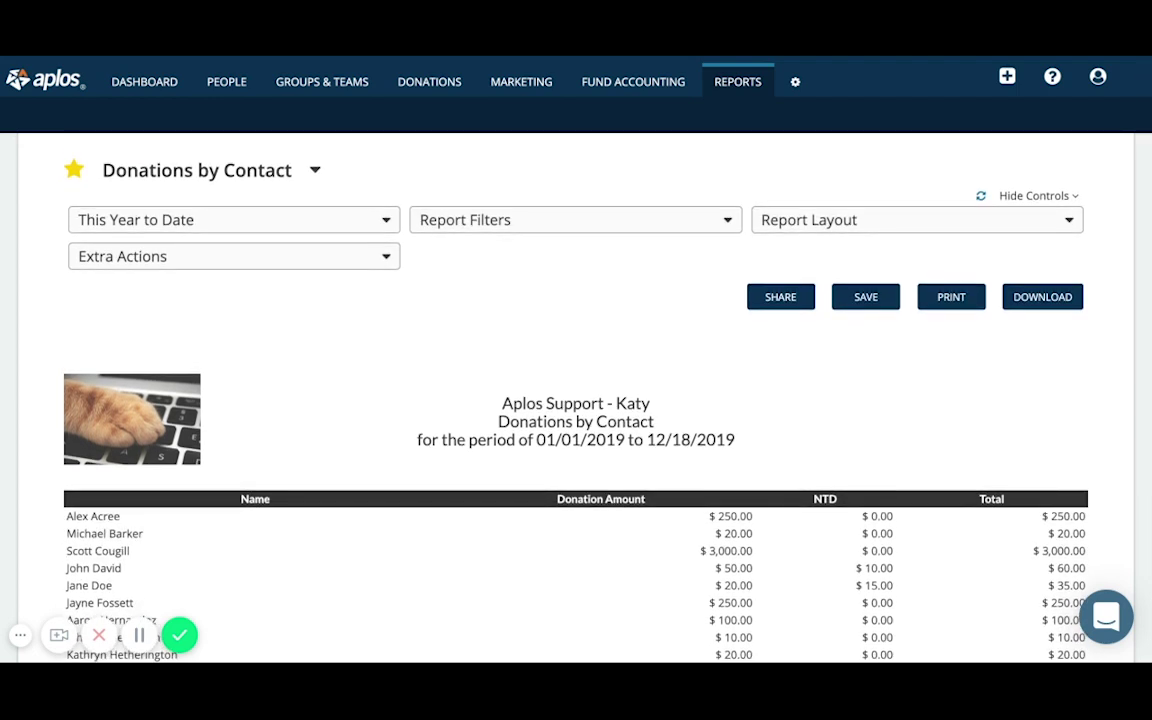